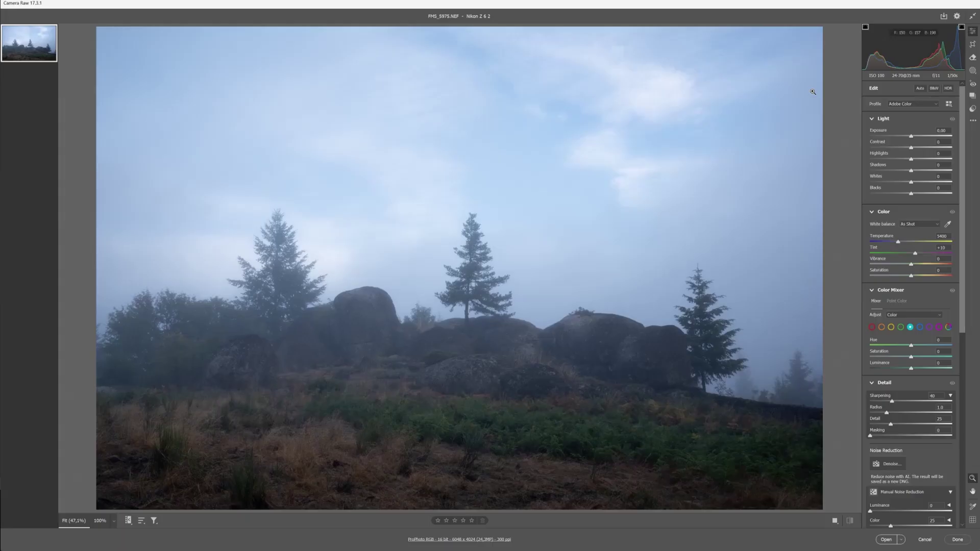
# Change the raw photo's profile to Linear Nikon Z 6 2
pyautogui.press('f')
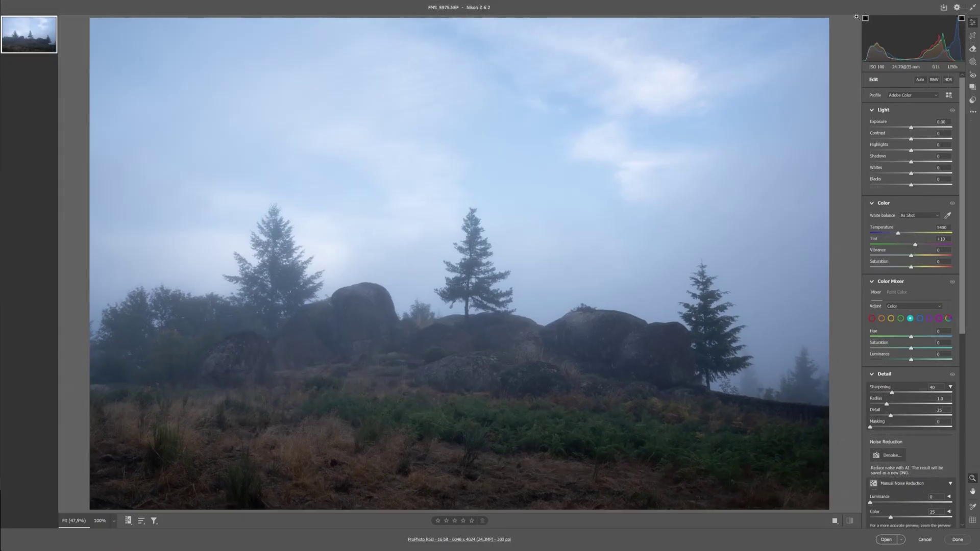
pyautogui.click(890, 96)
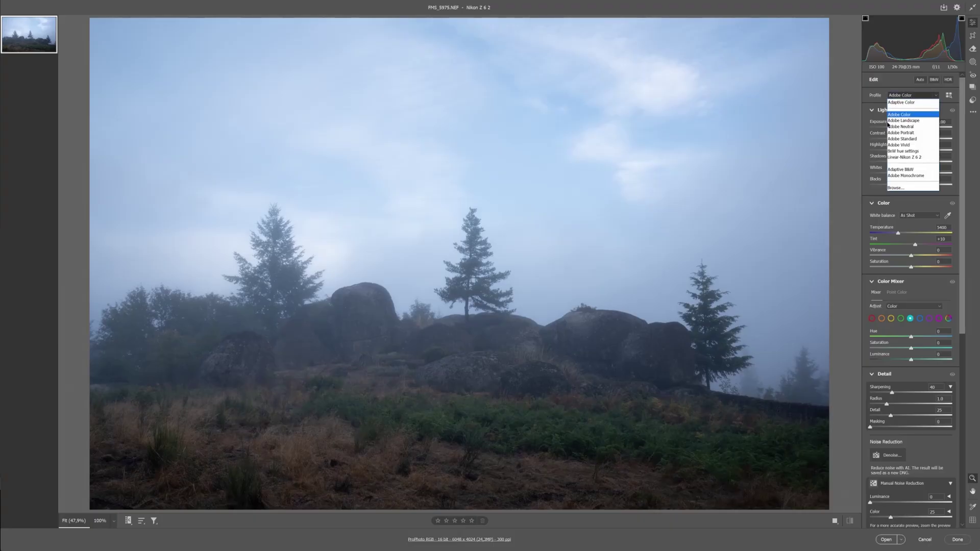
pyautogui.click(887, 124)
pyautogui.click(914, 95)
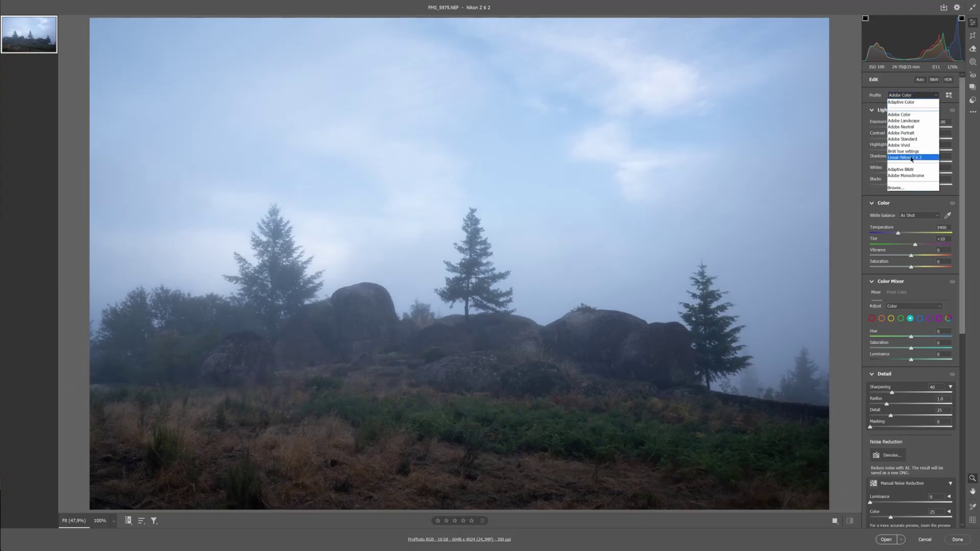
pyautogui.click(911, 159)
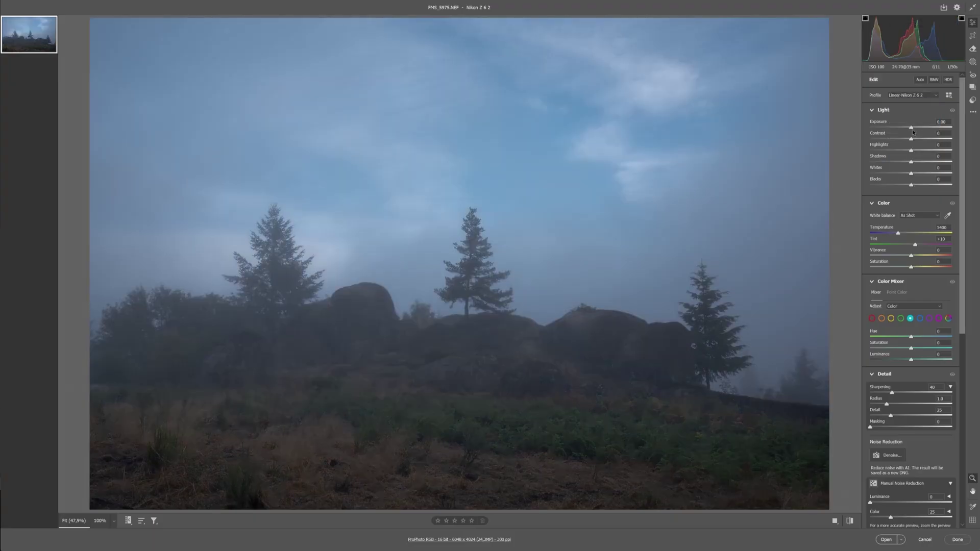
# Apply auto tone, then set Highlights -39, Shadows +41, Whites -36, Blacks +10 and reset Contrast to 0
pyautogui.click(920, 81)
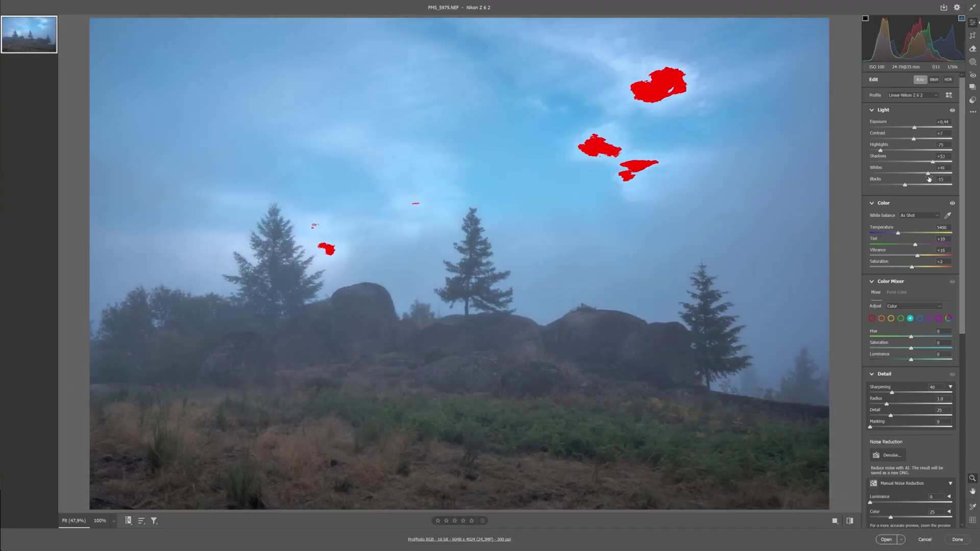
pyautogui.moveTo(928, 174); pyautogui.dragTo(900, 176)
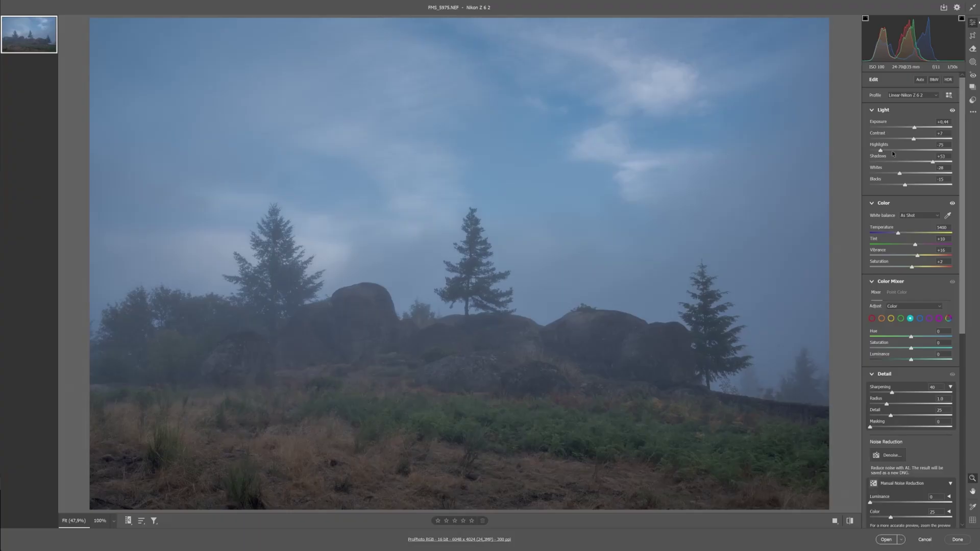
pyautogui.moveTo(879, 151); pyautogui.dragTo(916, 181)
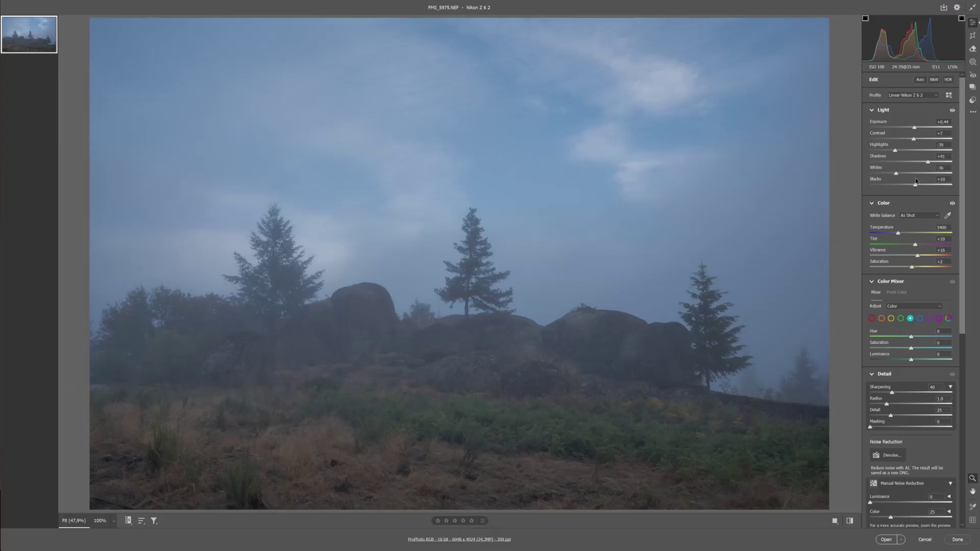
pyautogui.doubleClick(912, 139)
# Raise luminance in the Color Mixer for oranges to +73, for yellows and greens, and for aquas to +78
pyautogui.click(881, 318)
pyautogui.scroll(-2, 572, 399)
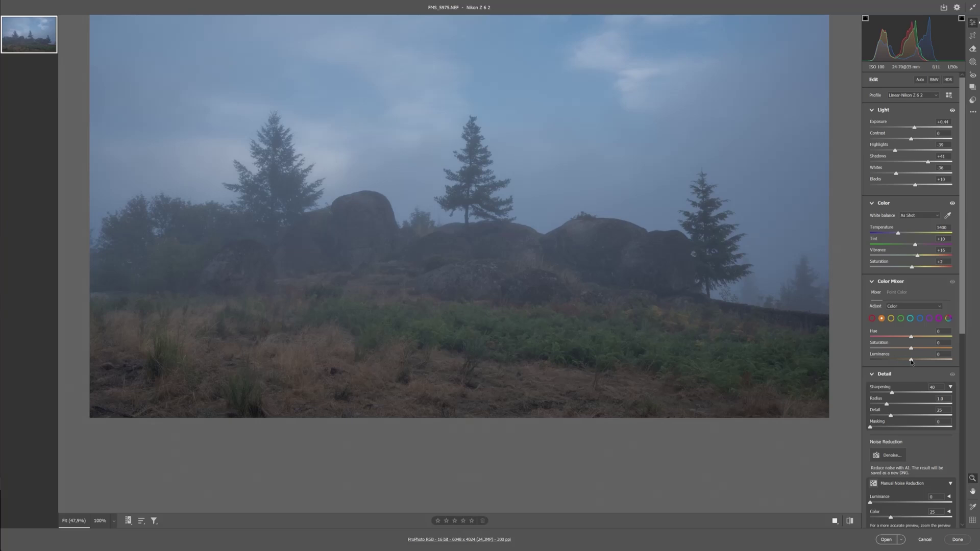
pyautogui.moveTo(925, 360)
pyautogui.mouseDown()
pyautogui.moveTo(917, 361)
pyautogui.moveTo(949, 363)
pyautogui.moveTo(941, 364)
pyautogui.mouseUp()
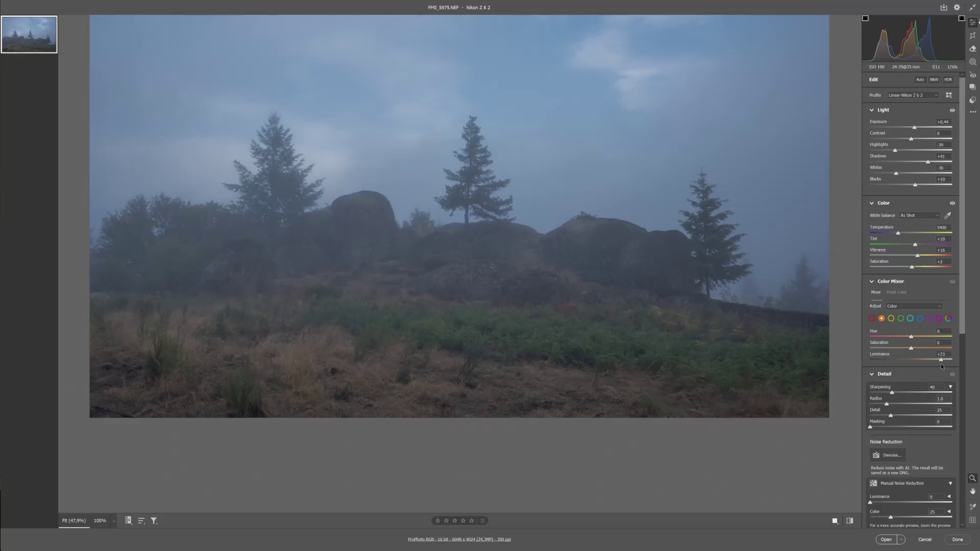
pyautogui.click(891, 319)
pyautogui.moveTo(911, 360); pyautogui.dragTo(944, 362)
pyautogui.click(901, 319)
pyautogui.click(909, 318)
pyautogui.moveTo(911, 361); pyautogui.dragTo(944, 360)
# Set Sharpening to 60 with Detail 81 and Masking 64
pyautogui.scroll(-3, 899, 315)
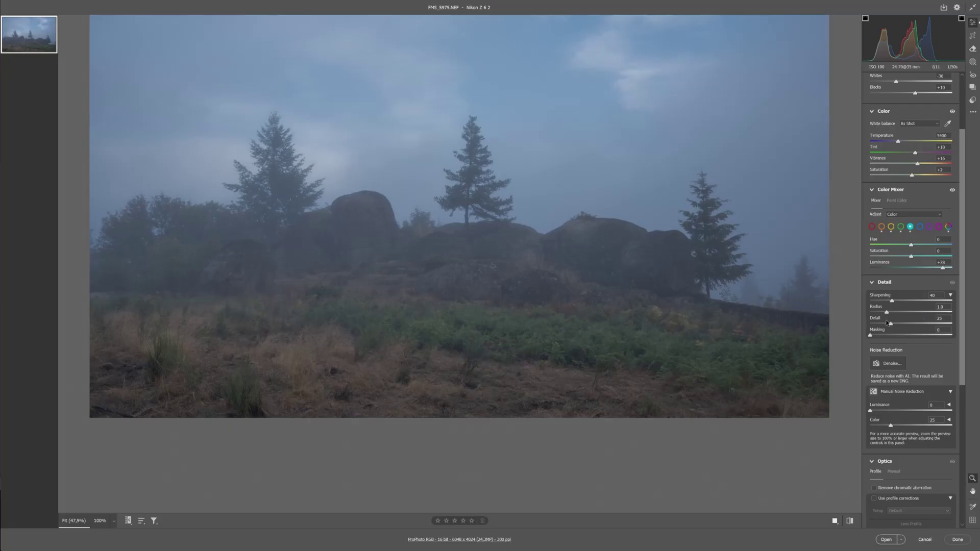
pyautogui.press('alt')
pyautogui.moveTo(869, 336); pyautogui.dragTo(936, 324)
pyautogui.click(931, 296)
pyautogui.write('6')
# Enable chromatic aberration removal in the lens corrections
pyautogui.scroll(-5, 899, 316)
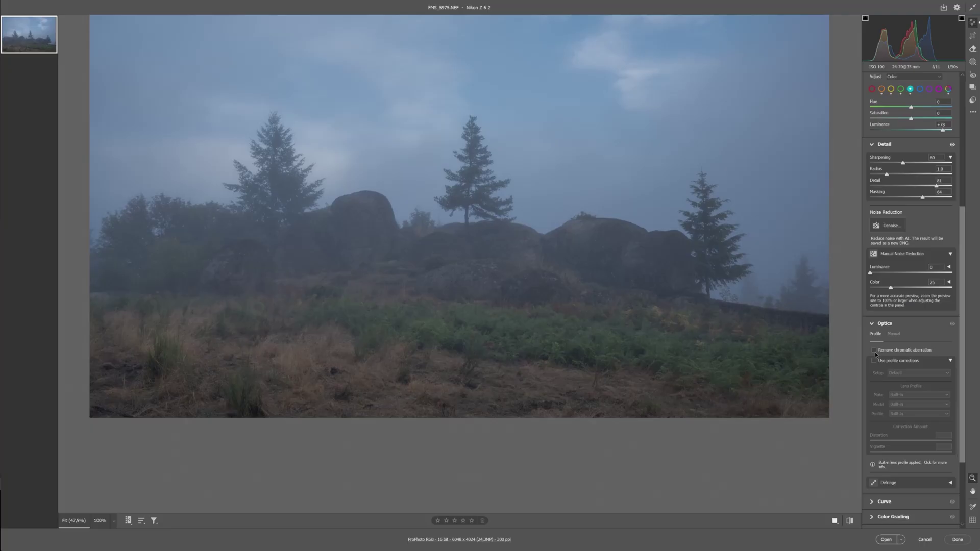
pyautogui.click(875, 350)
pyautogui.scroll(8, 933, 426)
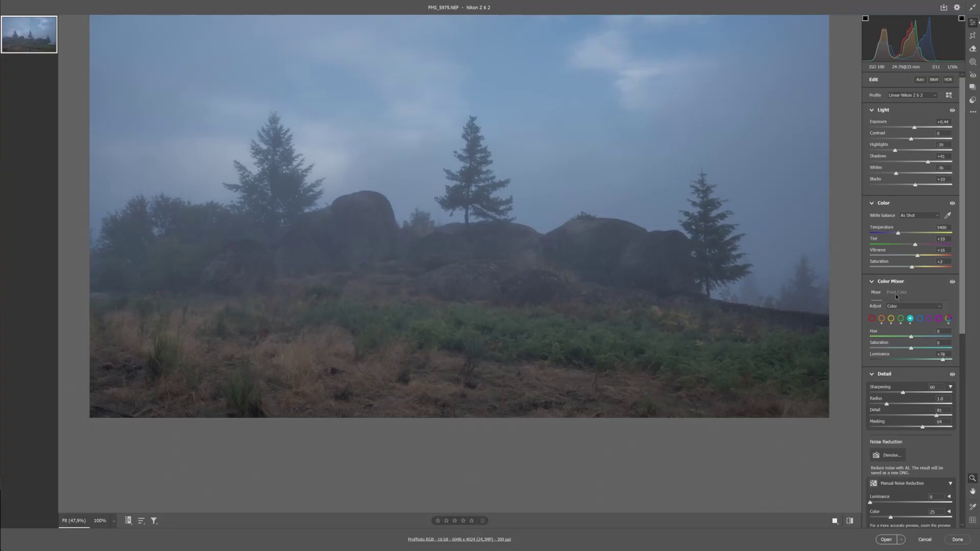
# Crop the photo to an 8 x 3 panorama, shifting the frame lower to include more of the foreground
pyautogui.click(976, 39)
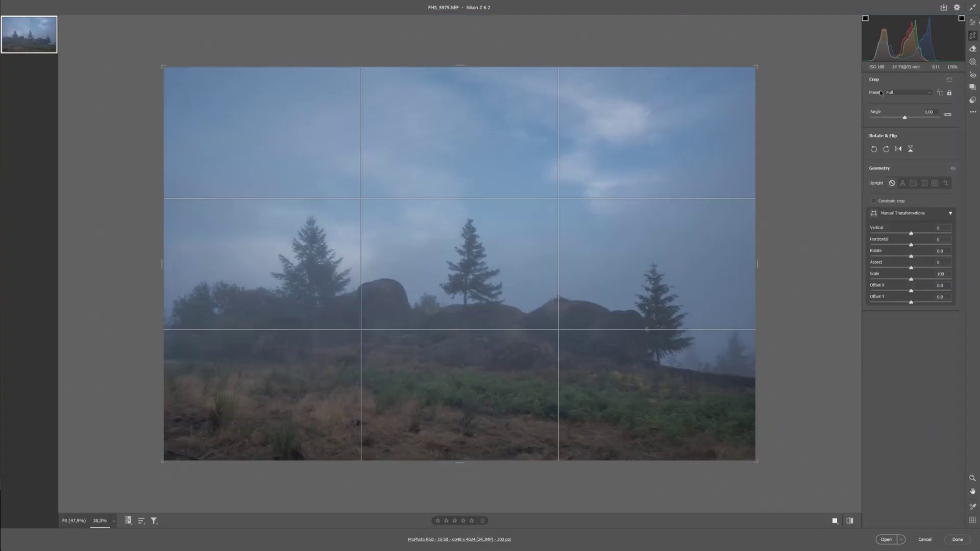
pyautogui.click(930, 92)
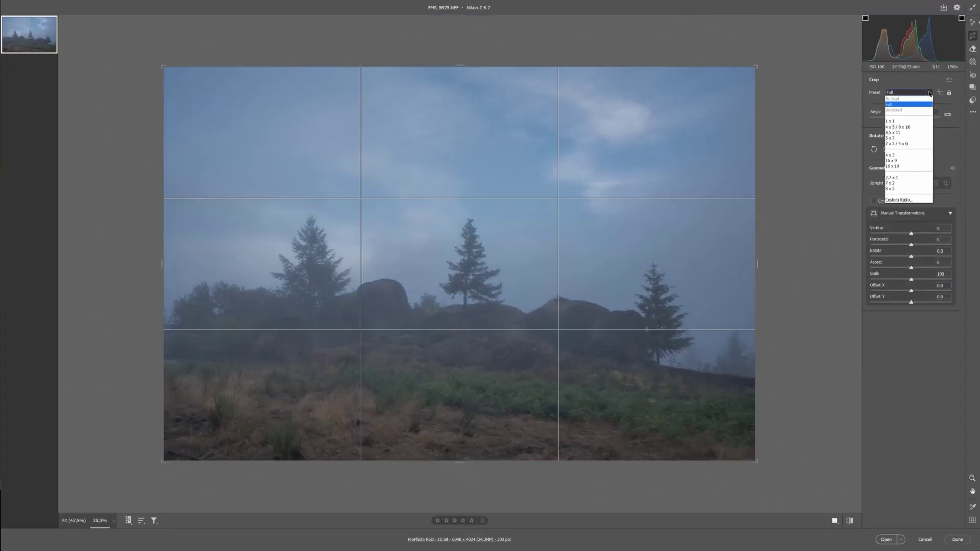
pyautogui.click(896, 191)
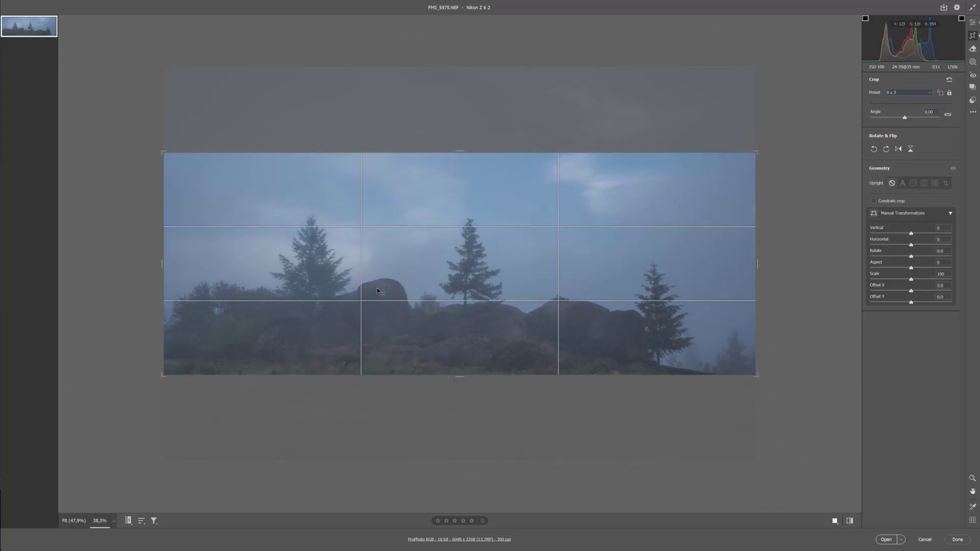
pyautogui.moveTo(529, 255); pyautogui.dragTo(530, 236)
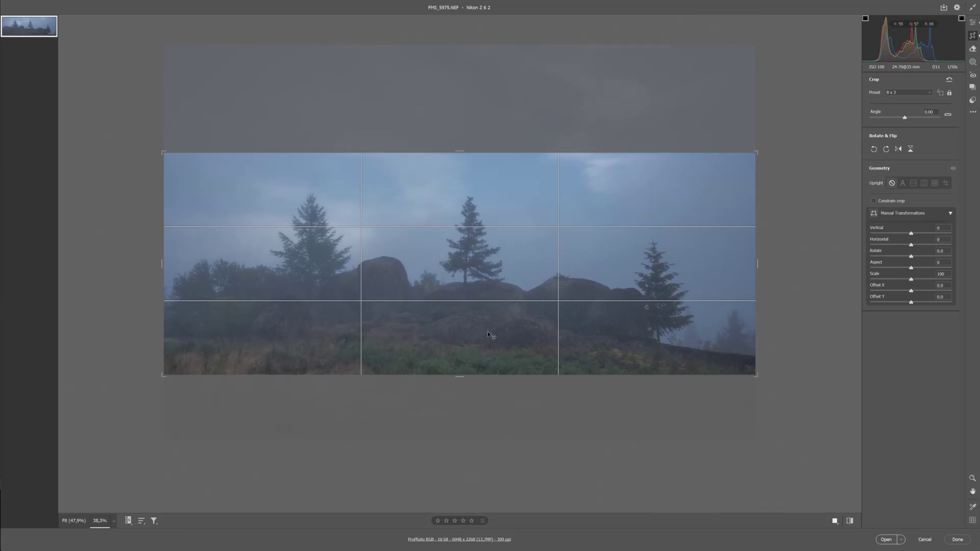
pyautogui.press('Return')
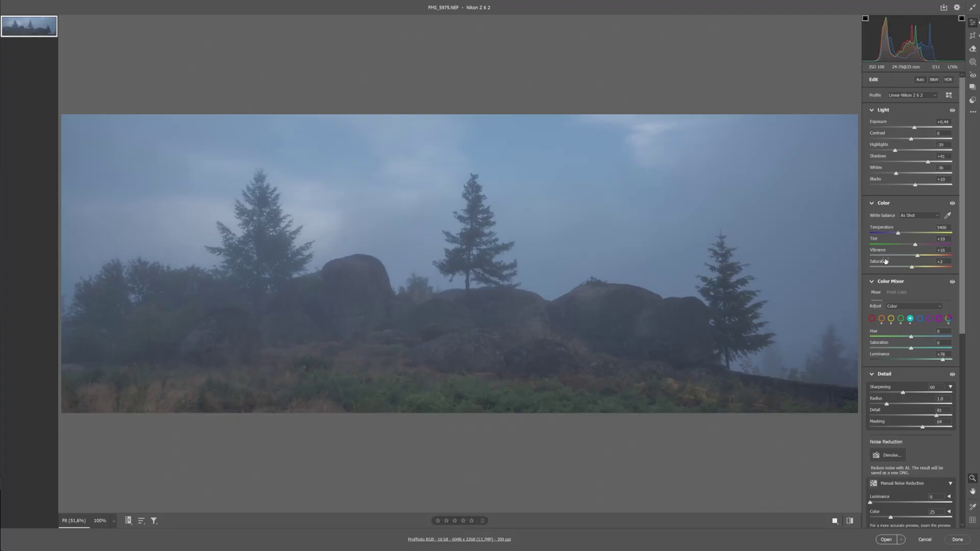
# Open the developed image in Photoshop
pyautogui.click(901, 539)
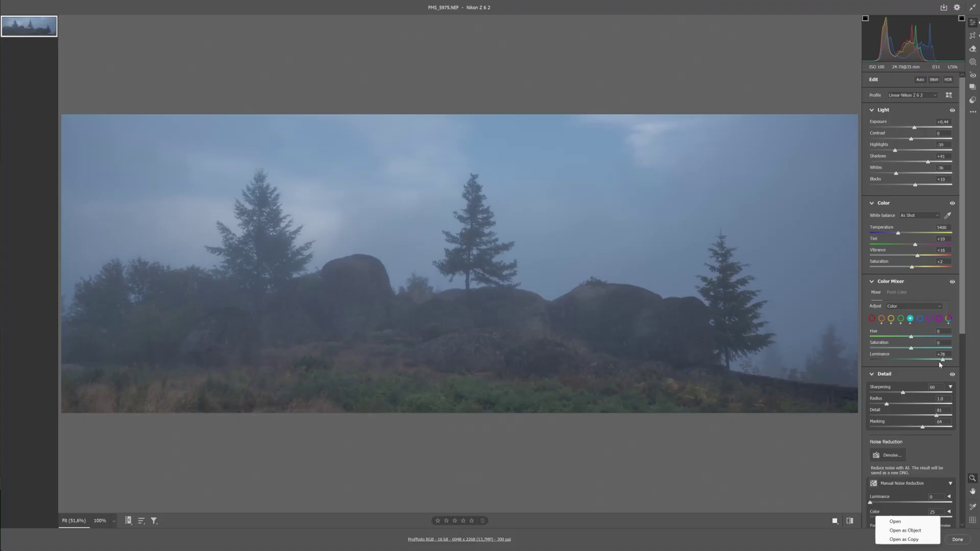
pyautogui.click(895, 521)
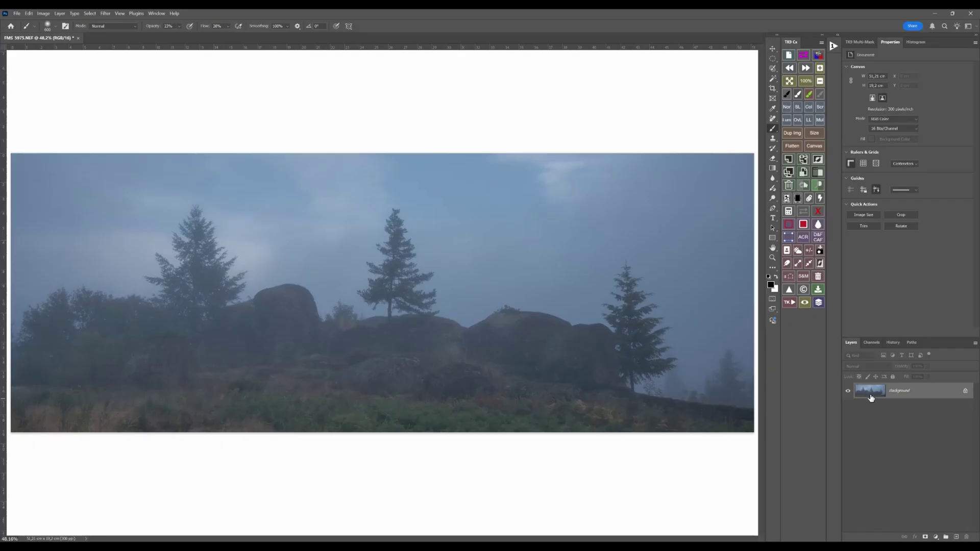
# Duplicate the background layer, set the copy's blend mode to Screen and add a black mask to it
pyautogui.click(792, 178)
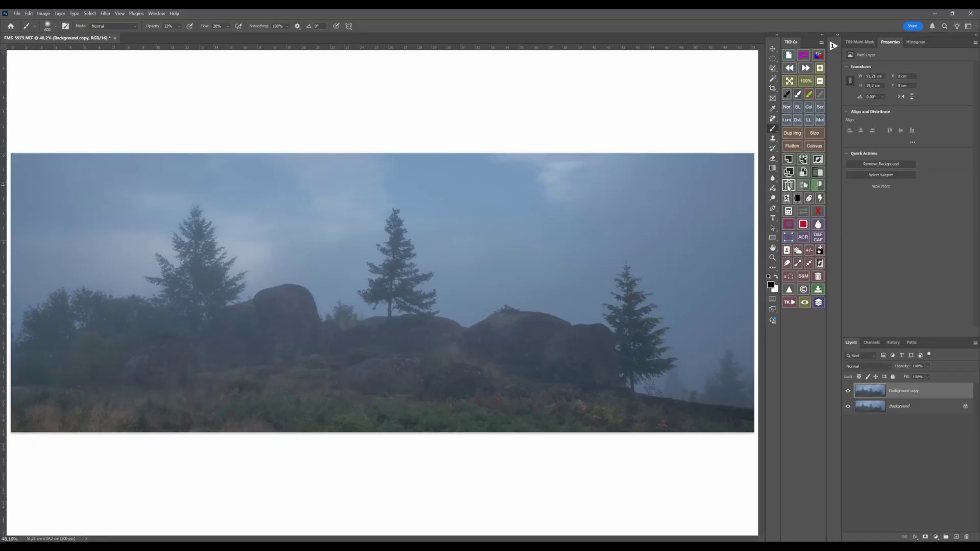
pyautogui.click(890, 368)
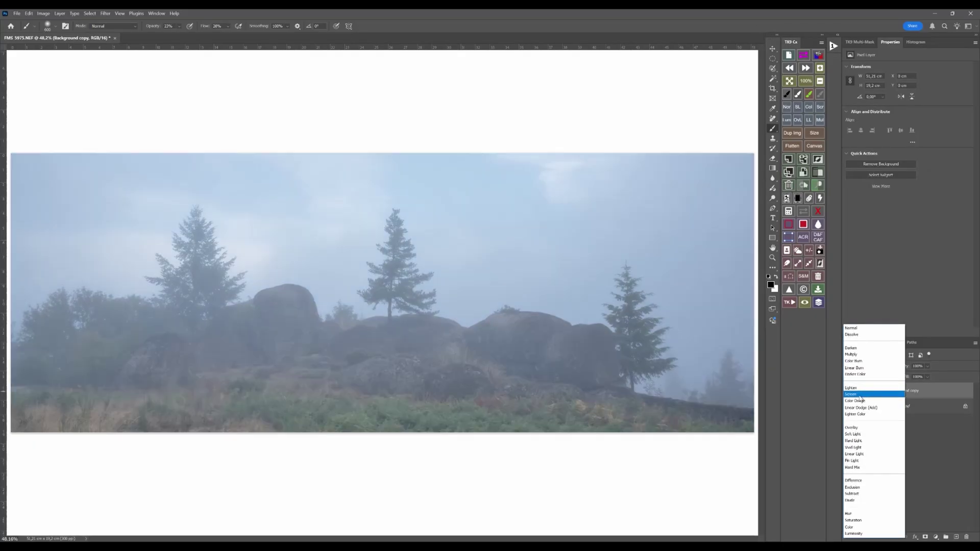
pyautogui.click(860, 397)
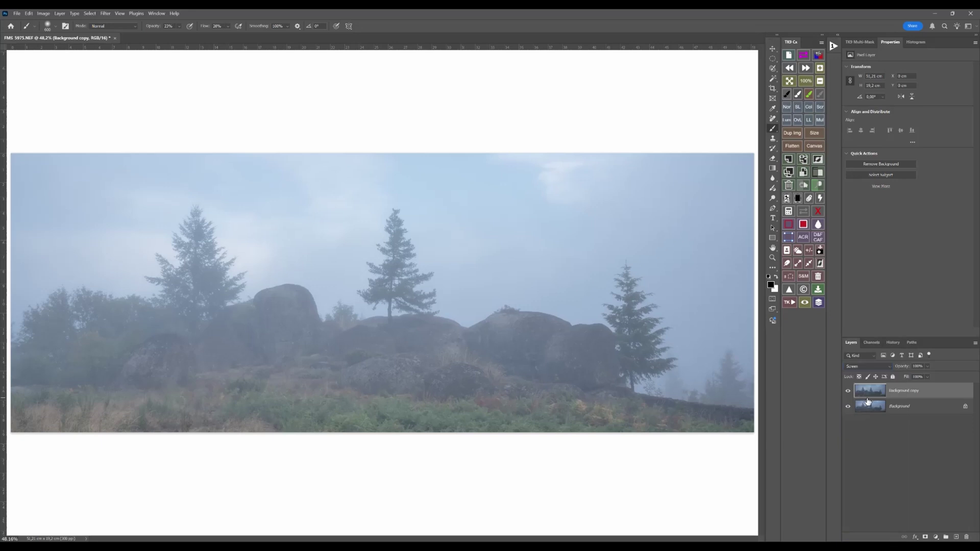
pyautogui.click(798, 199)
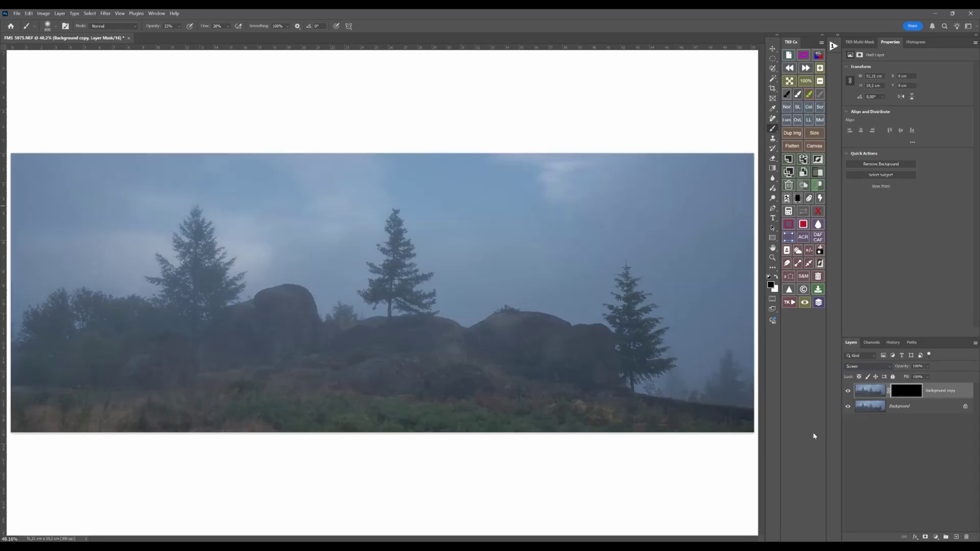
# Paint white on the mask with an enlarged brush at 11% opacity over the image's right side and lower foreground
pyautogui.click(820, 81)
pyautogui.press('x')
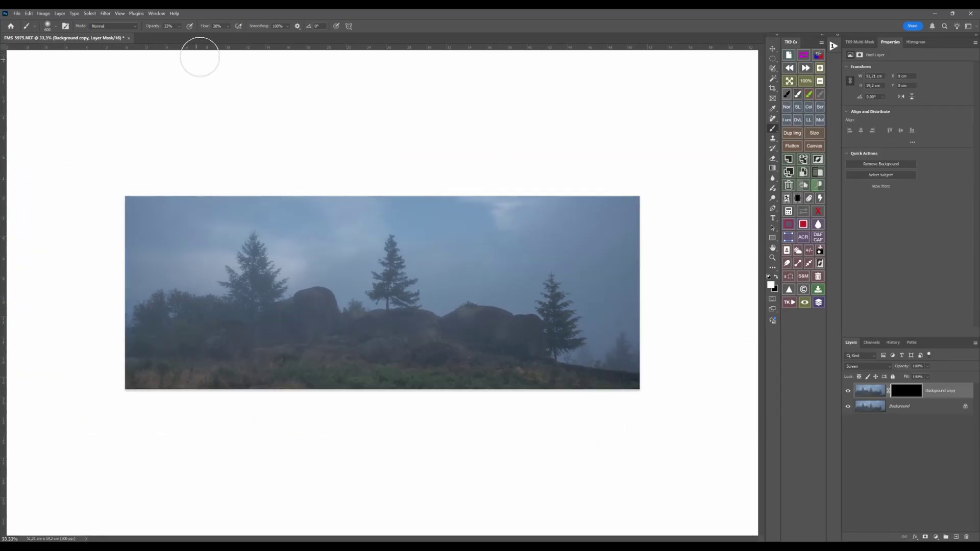
pyautogui.click(179, 26)
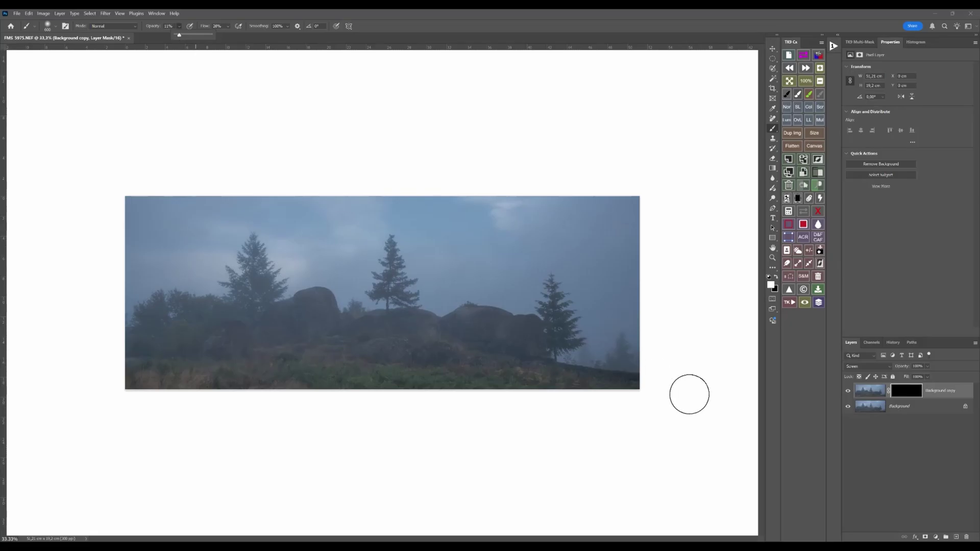
pyautogui.press(']')
pyautogui.press(']')
pyautogui.press(']')
pyautogui.press(']')
pyautogui.press(']')
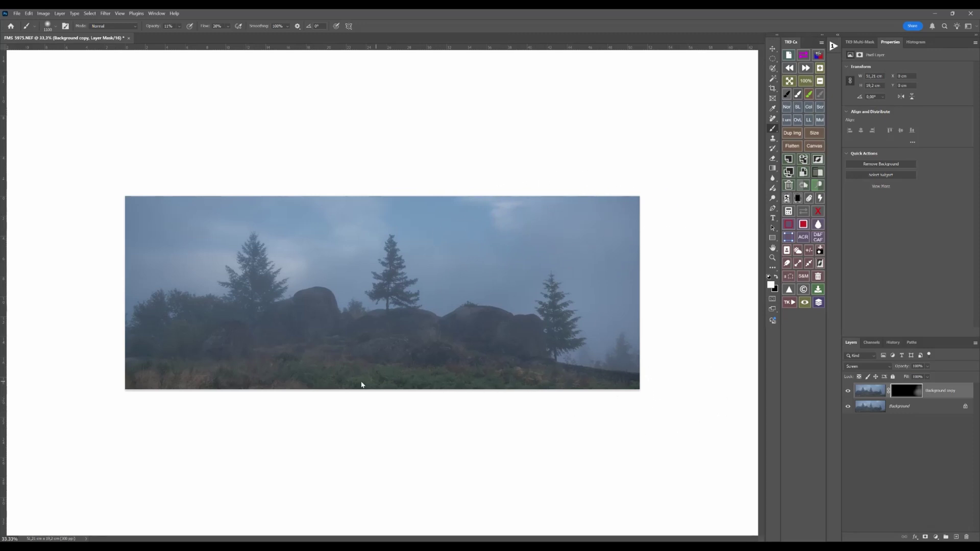
pyautogui.moveTo(668, 381); pyautogui.dragTo(270, 389)
# Inspect the painted mask and compare the image with the Screen layer shown and hidden
pyautogui.click(803, 211)
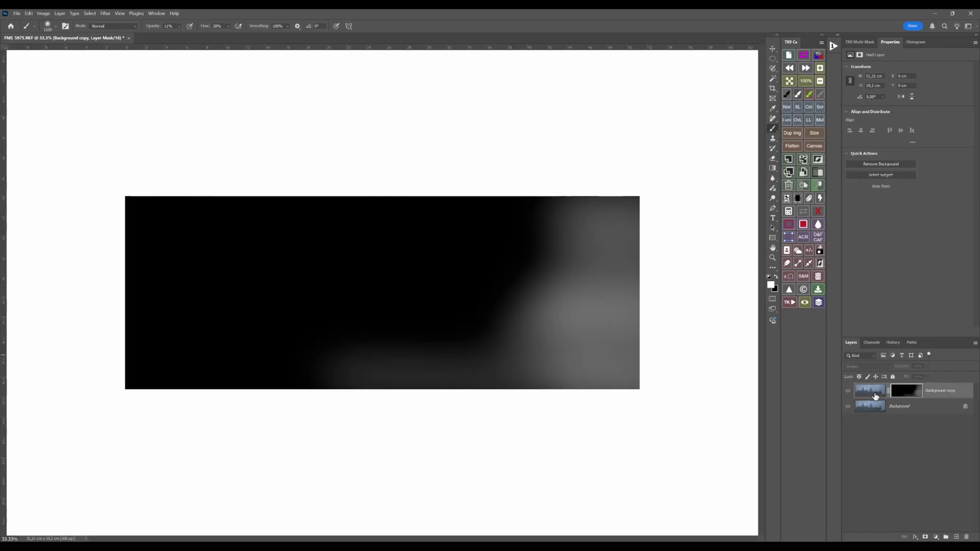
pyautogui.click(798, 202)
pyautogui.click(809, 306)
pyautogui.click(805, 308)
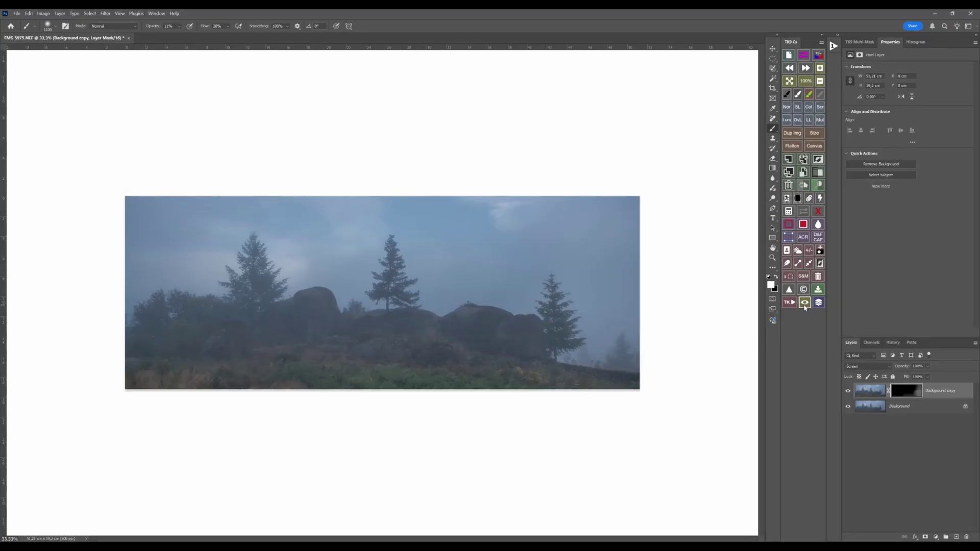
pyautogui.click(805, 305)
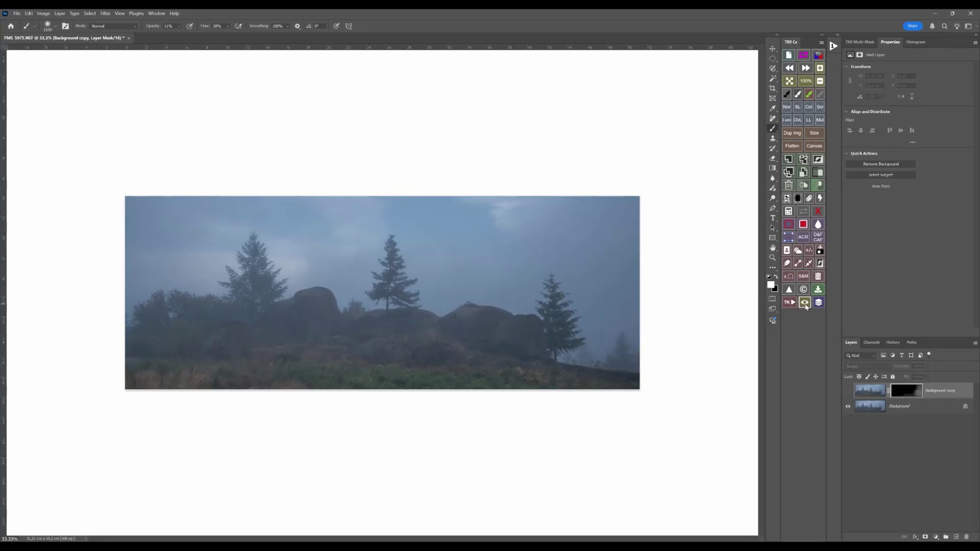
pyautogui.click(806, 306)
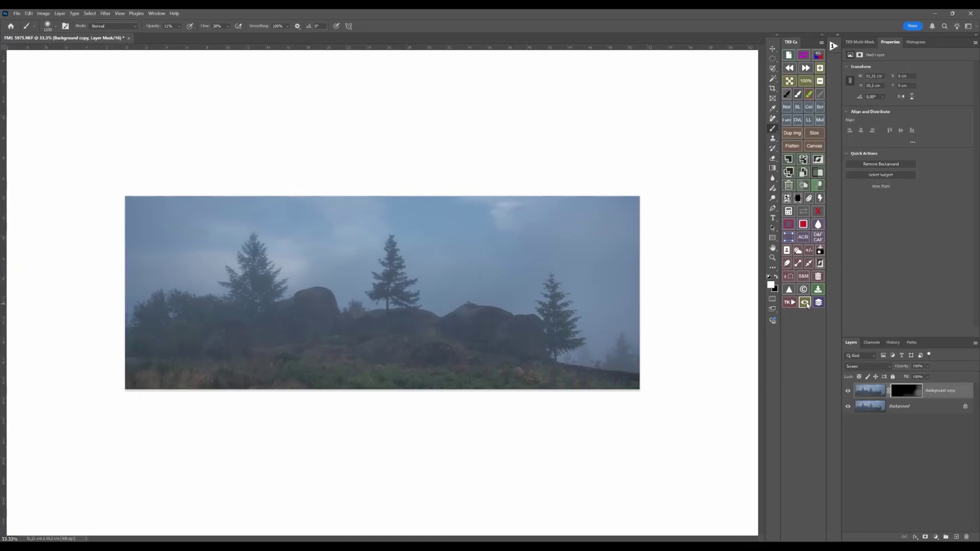
pyautogui.click(807, 306)
pyautogui.click(806, 305)
# Reduce the brush size to 175 px, brighten the rocks and undergrowth on the Screen layer's mask, and compare the effect
pyautogui.click(789, 81)
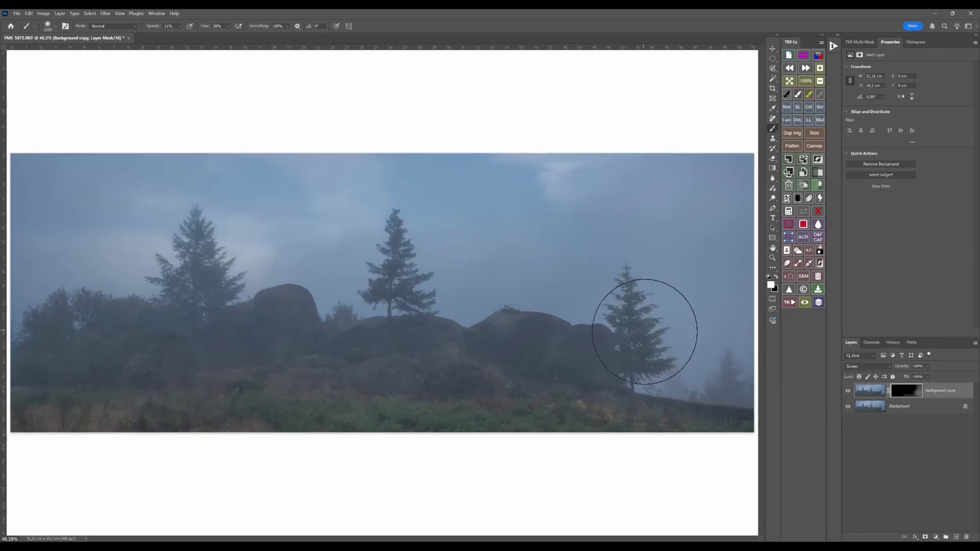
pyautogui.press('[')
pyautogui.press('[')
pyautogui.press('[')
pyautogui.press('[')
pyautogui.press('[')
pyautogui.press('[')
pyautogui.press('[')
pyautogui.press('[')
pyautogui.press('[')
pyautogui.press('[')
pyautogui.press('[')
pyautogui.press('[')
pyautogui.press('[')
pyautogui.press('[')
pyautogui.press('[')
pyautogui.press('[')
pyautogui.press('[')
pyautogui.press('[')
pyautogui.press('[')
pyautogui.click(805, 305)
pyautogui.click(806, 306)
# Add a black-to-white Gradient Map adjustment layer above the Screen layer
pyautogui.click(936, 538)
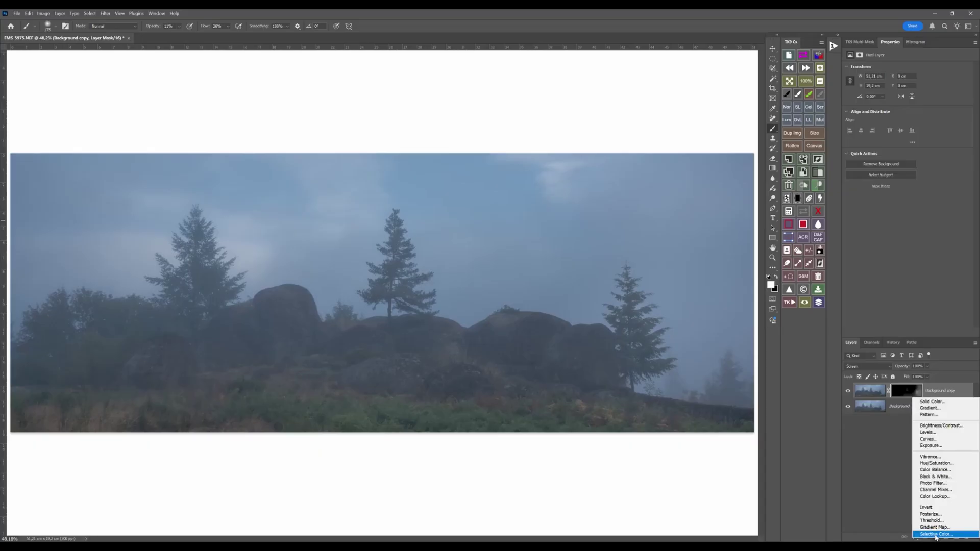
pyautogui.click(888, 498)
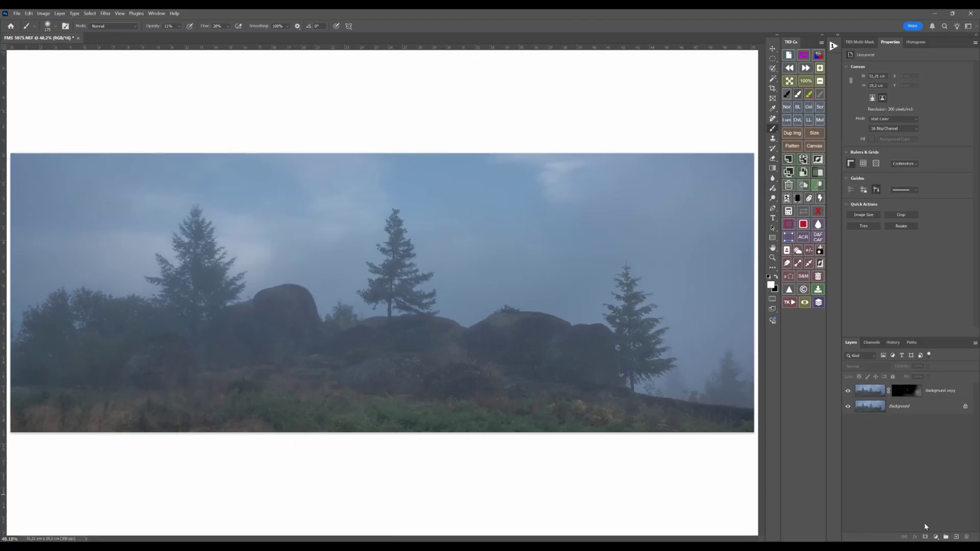
pyautogui.click(935, 538)
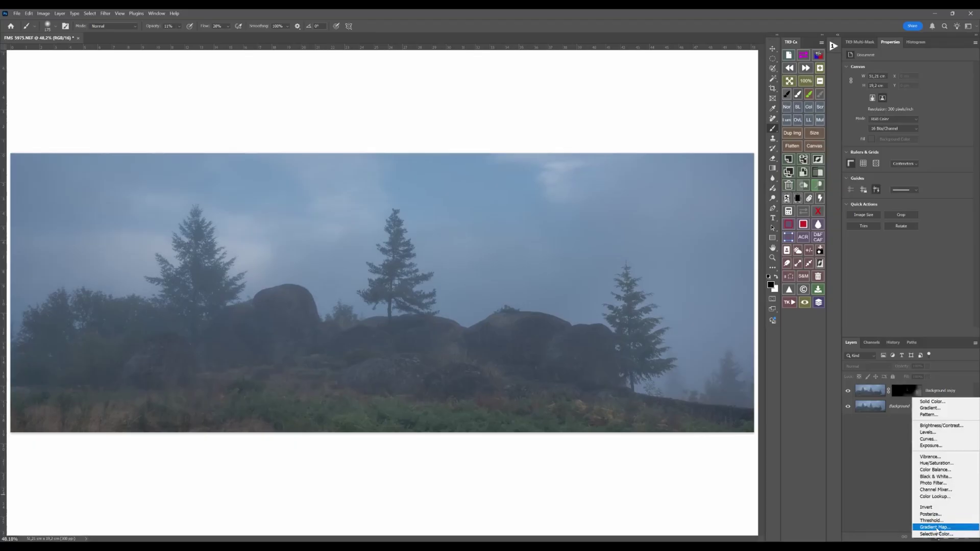
pyautogui.click(936, 528)
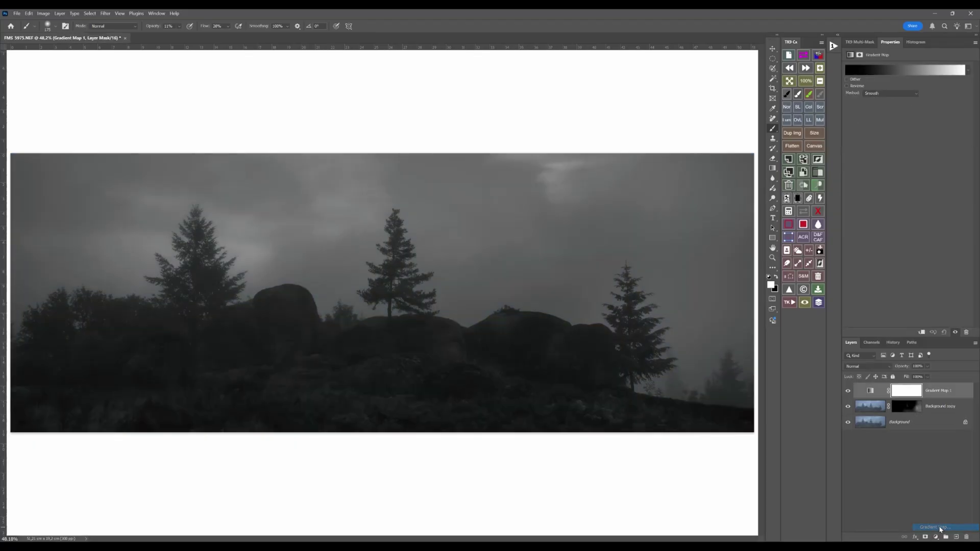
# Set the Gradient Map's method to Classic and add a Curves adjustment layer above the Background copy layer
pyautogui.click(916, 93)
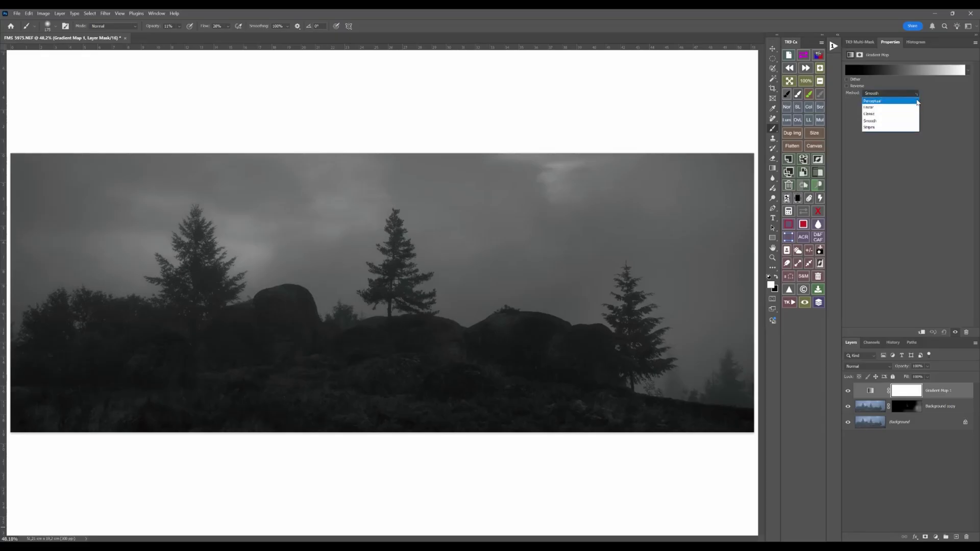
pyautogui.click(877, 115)
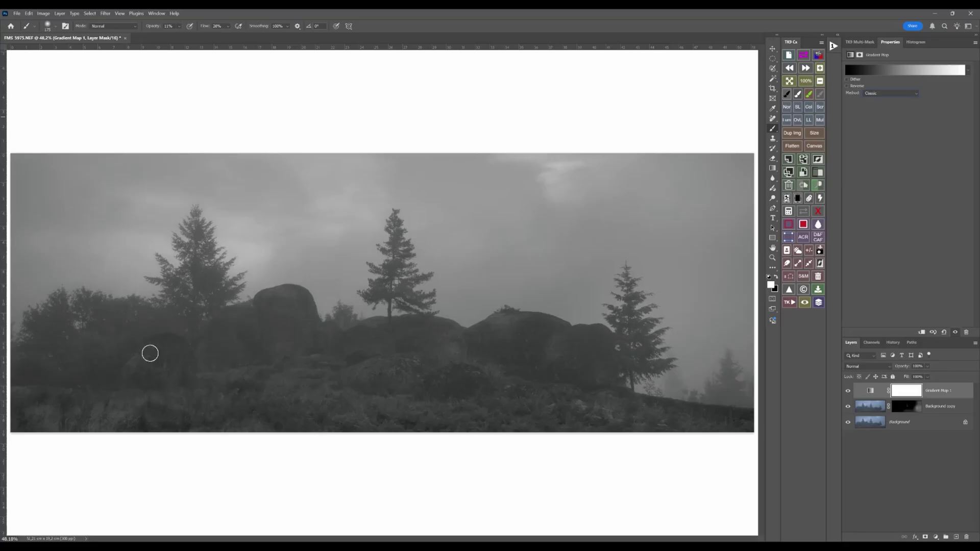
pyautogui.click(875, 410)
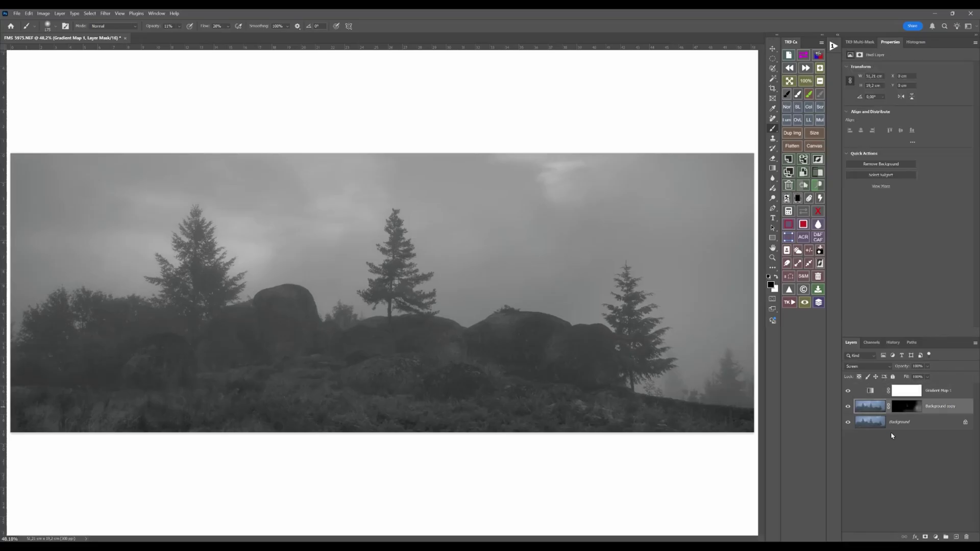
pyautogui.click(935, 537)
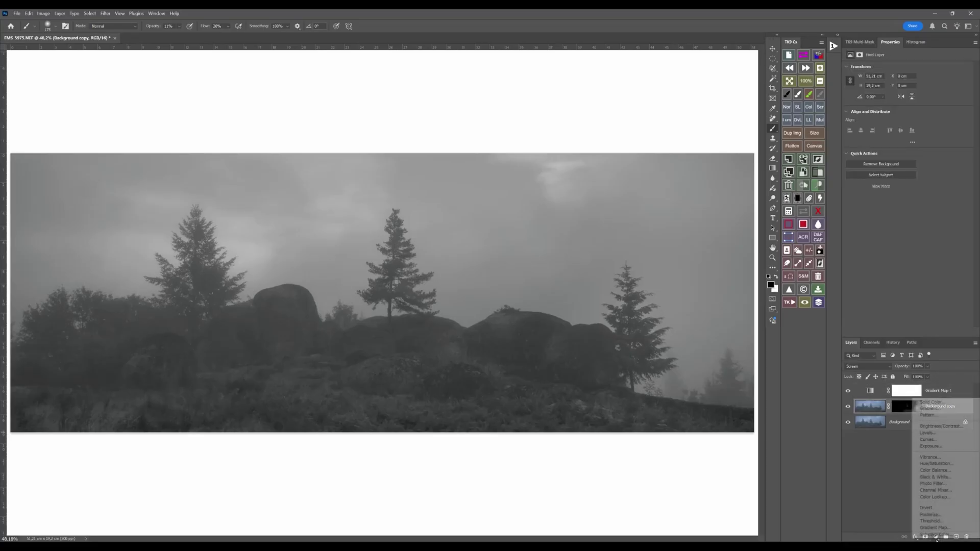
pyautogui.click(935, 441)
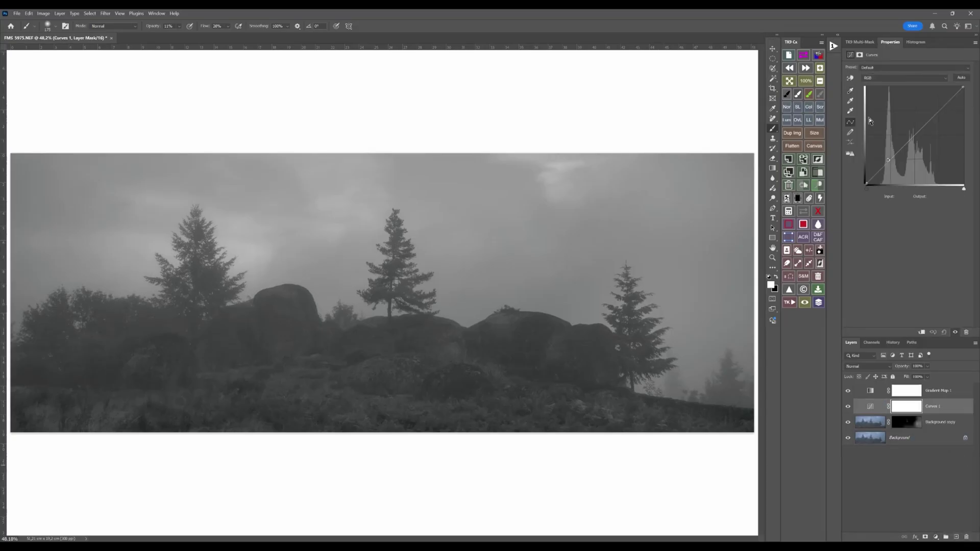
# Shape the curve from points sampled on the boulders, lifting the lighter tones while holding down the dark rock tones
pyautogui.click(850, 78)
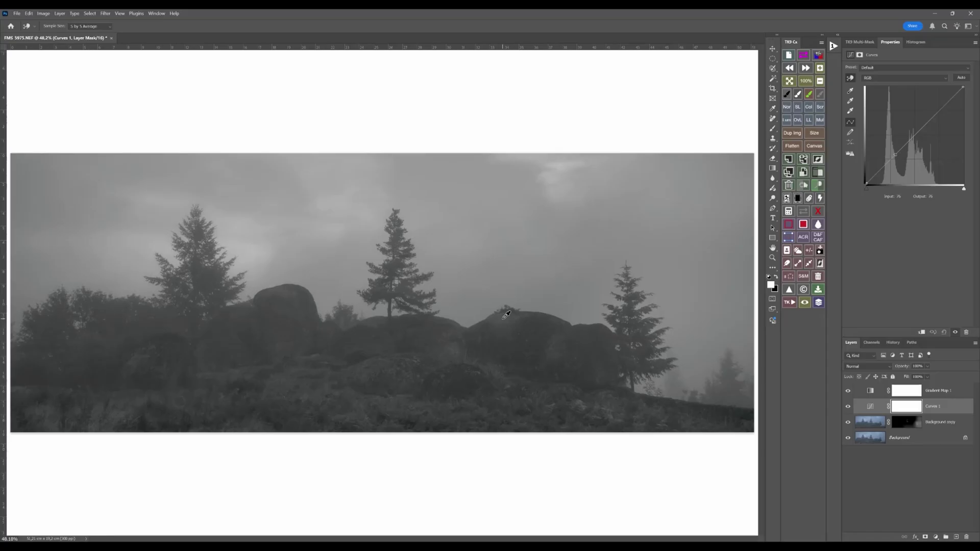
pyautogui.moveTo(507, 313); pyautogui.dragTo(515, 312)
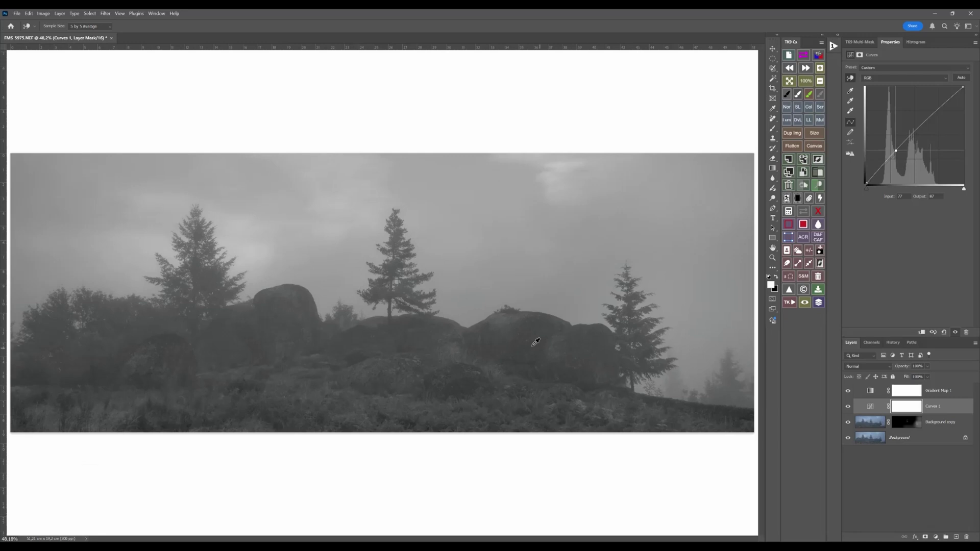
pyautogui.moveTo(542, 334); pyautogui.dragTo(546, 340)
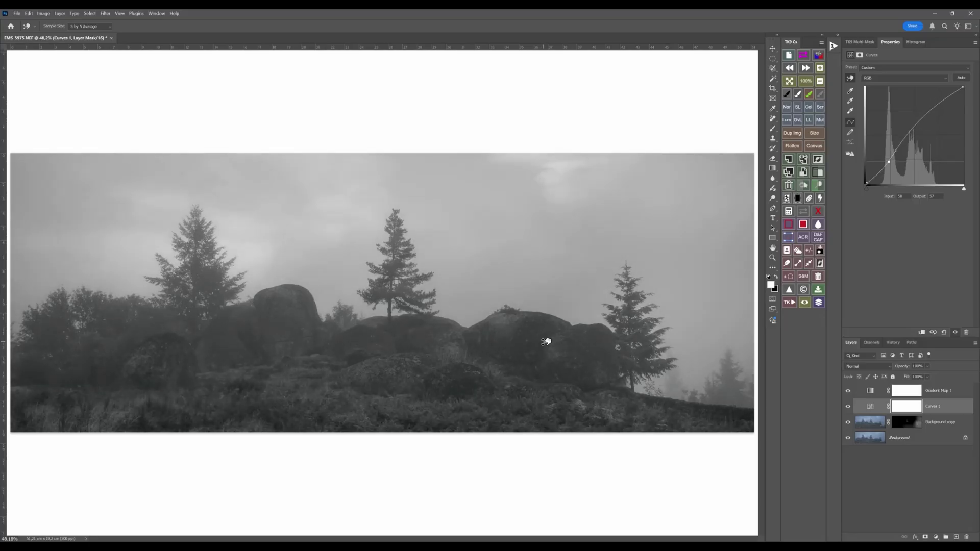
pyautogui.moveTo(544, 341); pyautogui.dragTo(544, 339)
pyautogui.moveTo(546, 341); pyautogui.dragTo(547, 341)
pyautogui.moveTo(548, 341); pyautogui.dragTo(546, 341)
# Prepare a black brush at 28% opacity for the Background copy layer's mask and compare the image with that layer hidden and shown
pyautogui.click(910, 426)
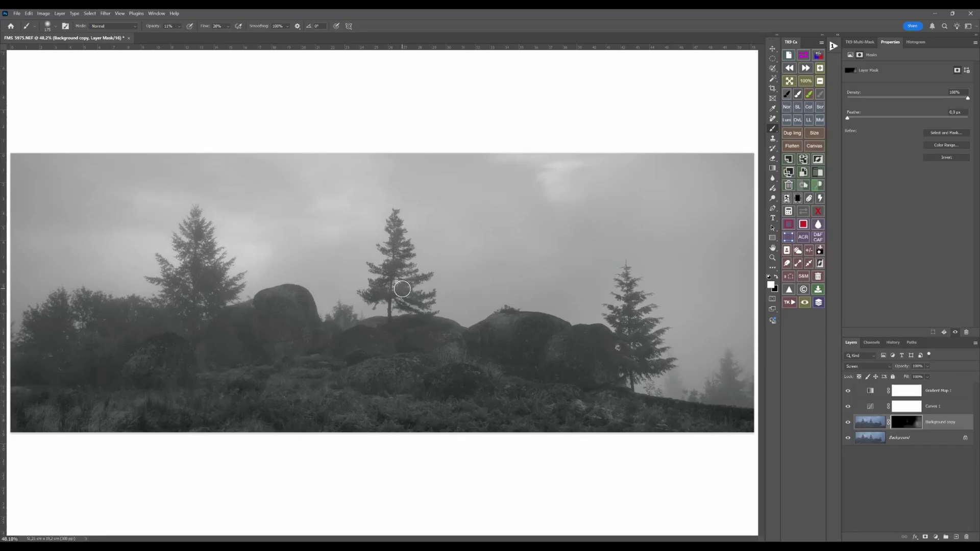
pyautogui.press('x')
pyautogui.click(806, 304)
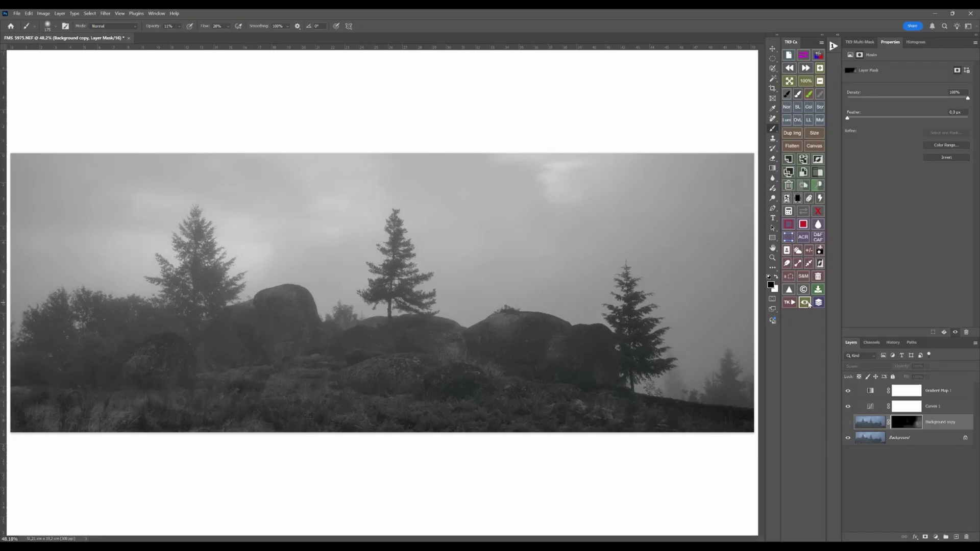
pyautogui.click(806, 305)
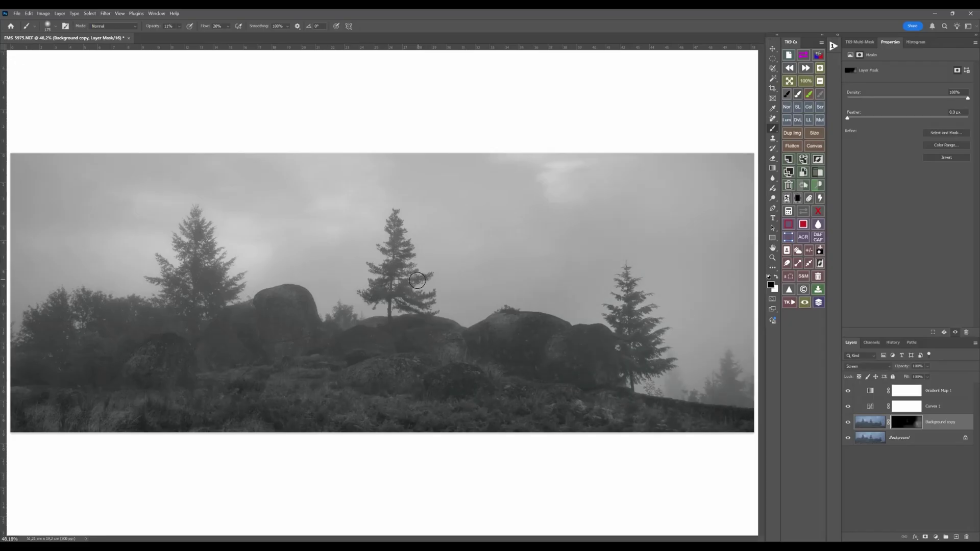
pyautogui.click(178, 27)
pyautogui.press('2')
pyautogui.press('8')
pyautogui.click(805, 304)
# Add a second Curves layer above the first and give it a steep S-curve from points sampled on the boulders
pyautogui.click(872, 409)
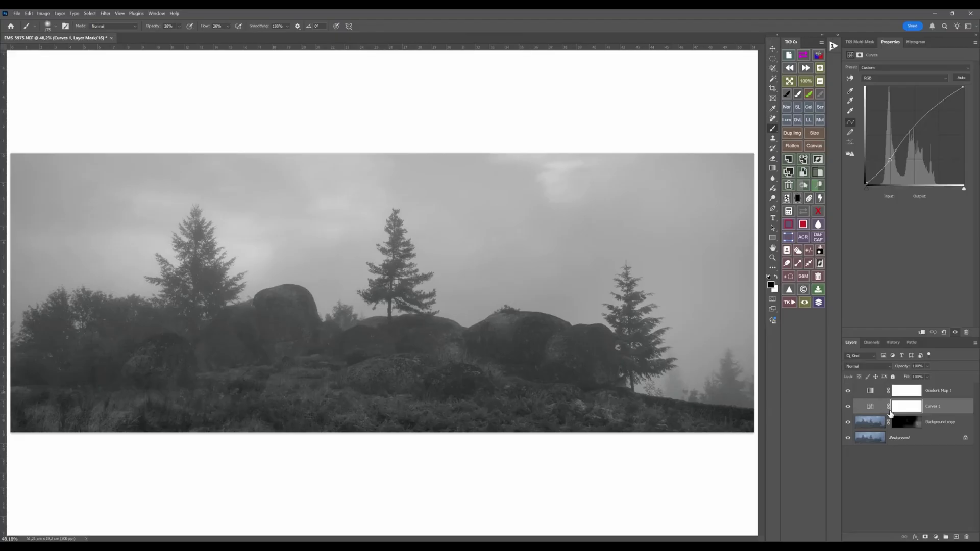
pyautogui.click(936, 538)
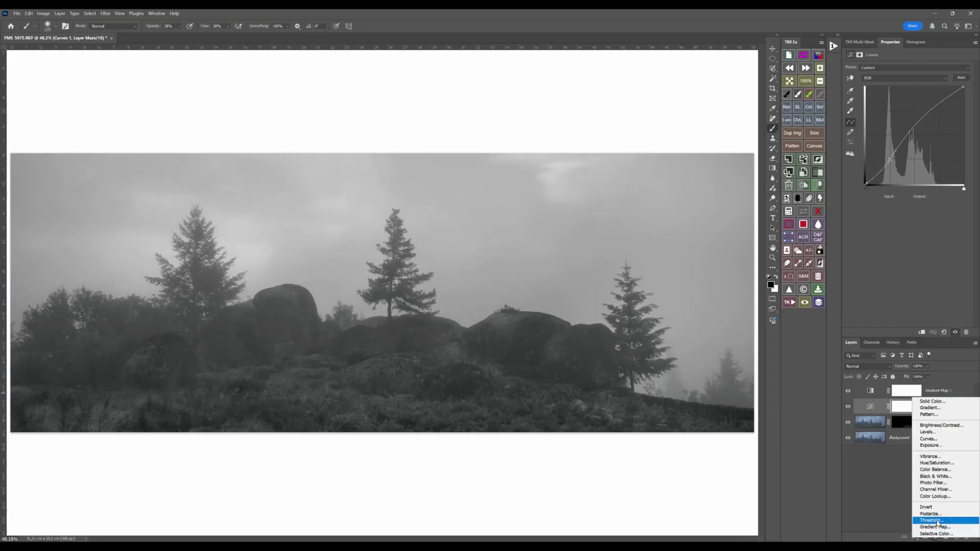
pyautogui.click(930, 439)
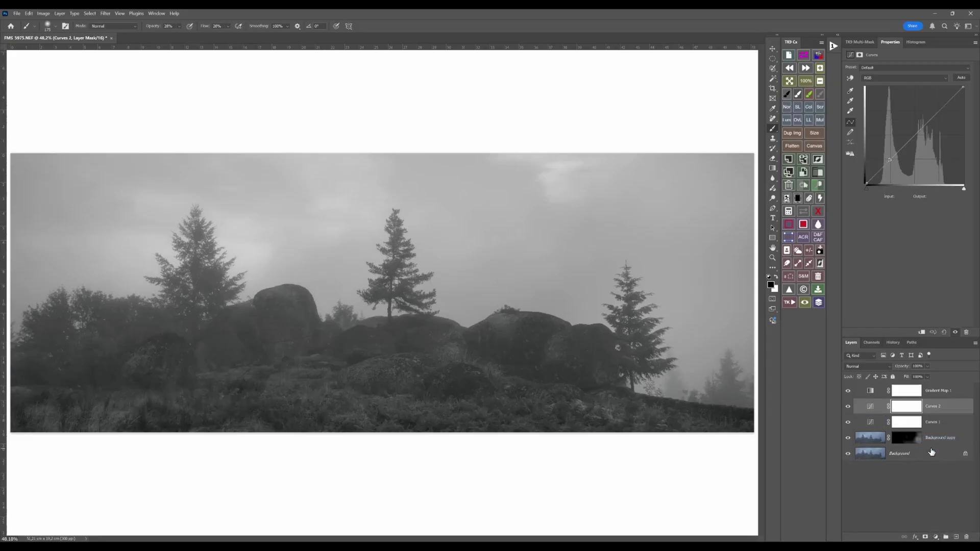
pyautogui.click(851, 78)
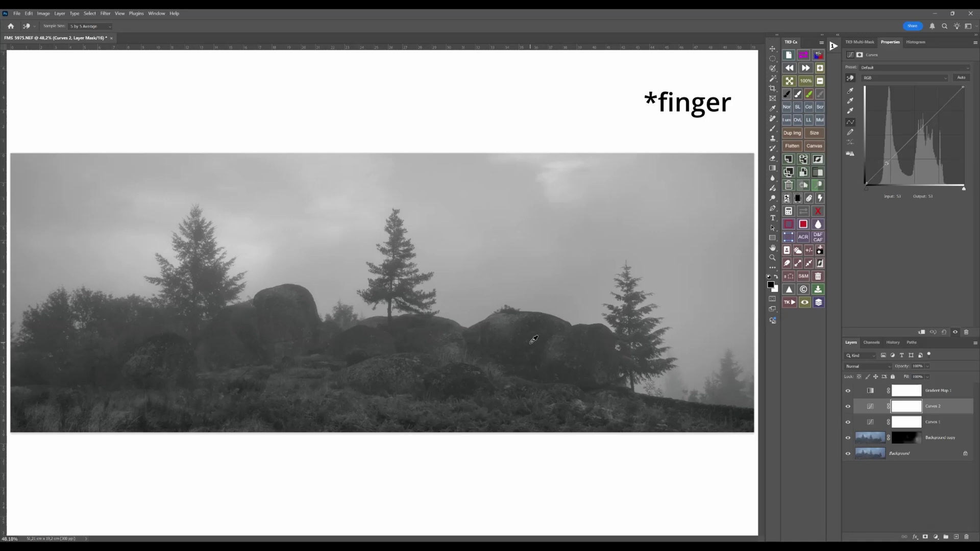
pyautogui.moveTo(537, 332); pyautogui.dragTo(534, 344)
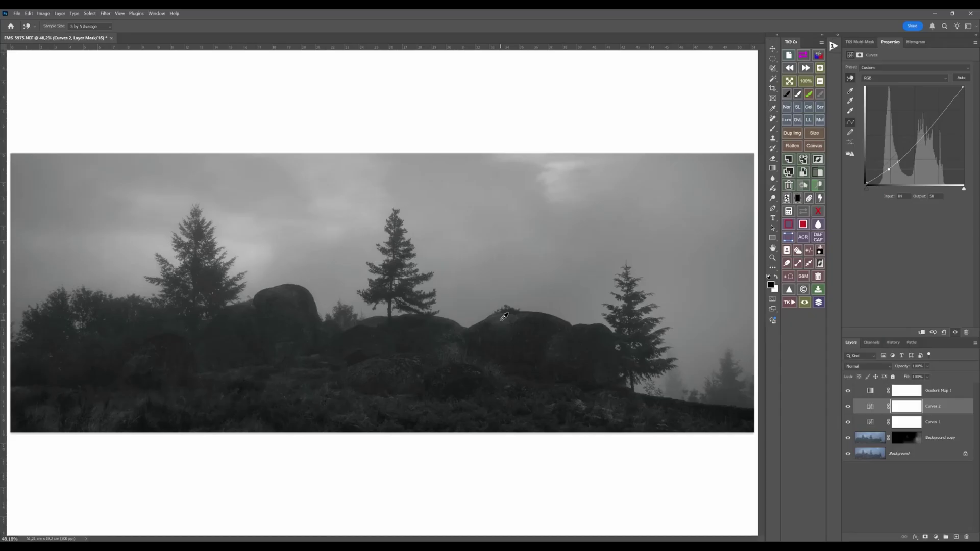
pyautogui.moveTo(505, 315); pyautogui.dragTo(510, 301)
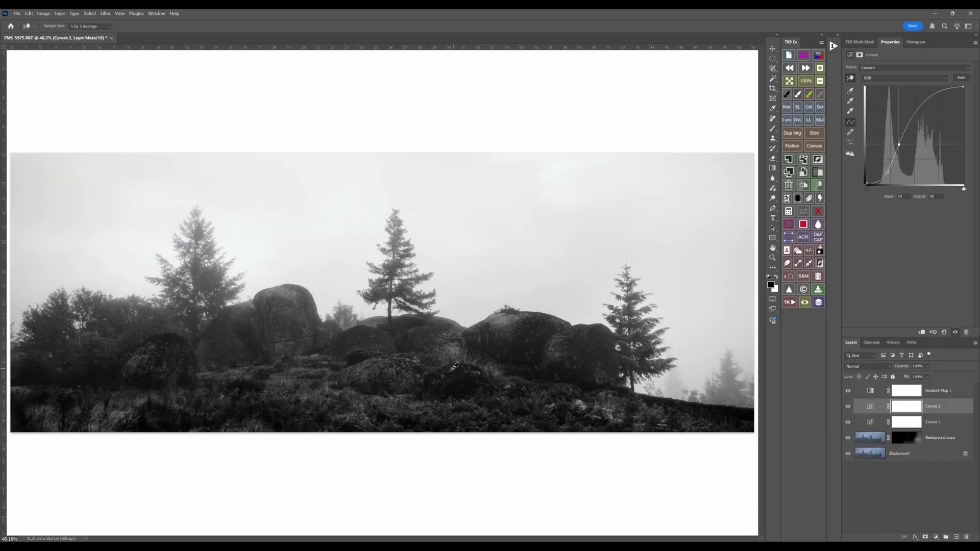
# Fill the Curves 2 mask with black and set up a white brush at 52% opacity
pyautogui.click(798, 199)
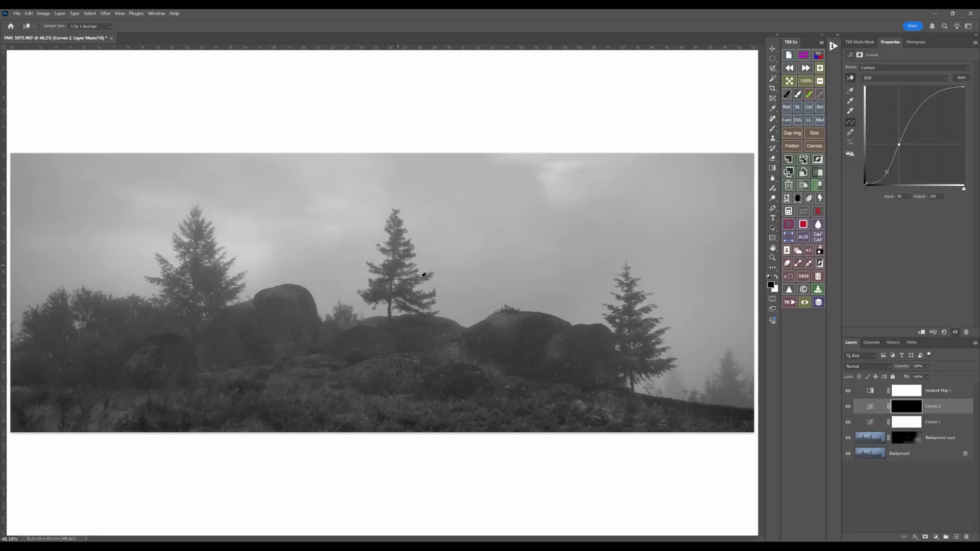
pyautogui.click(797, 95)
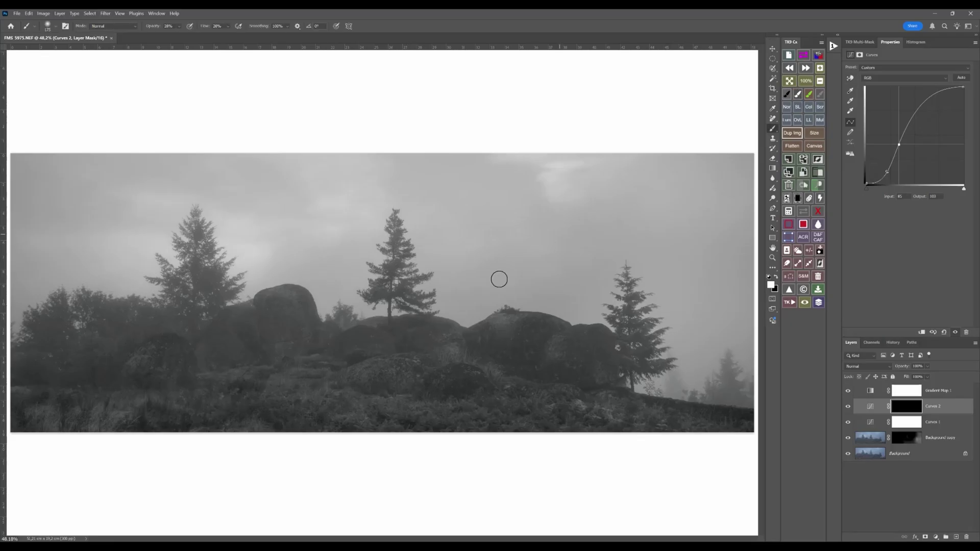
pyautogui.click(179, 28)
# Paint white on the Curves 2 mask across the boulders from left to right, retouching the edges and extending toward the left bushes
pyautogui.click(175, 346)
pyautogui.moveTo(133, 364)
pyautogui.mouseDown()
pyautogui.moveTo(171, 380)
pyautogui.moveTo(190, 371)
pyautogui.mouseUp()
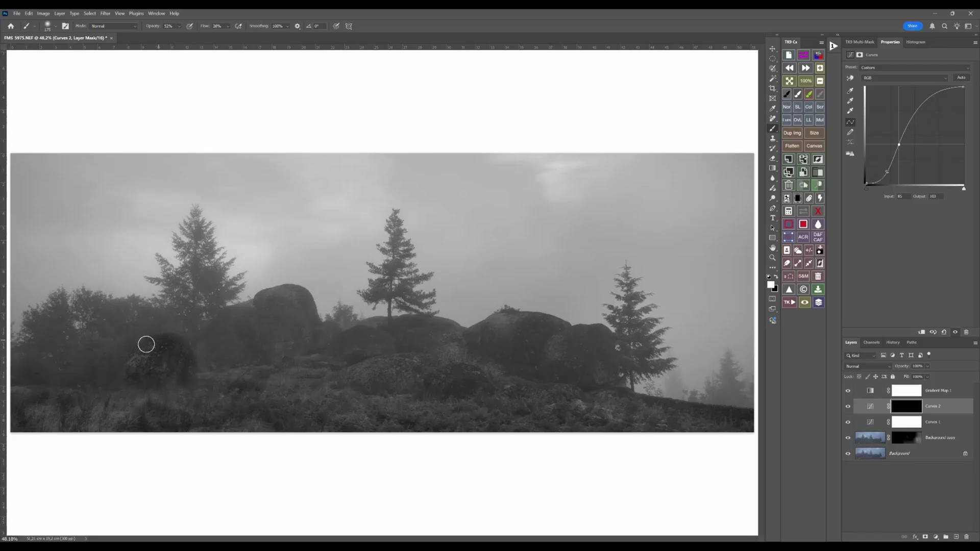
pyautogui.moveTo(233, 312)
pyautogui.mouseDown()
pyautogui.moveTo(245, 354)
pyautogui.moveTo(192, 337)
pyautogui.mouseUp()
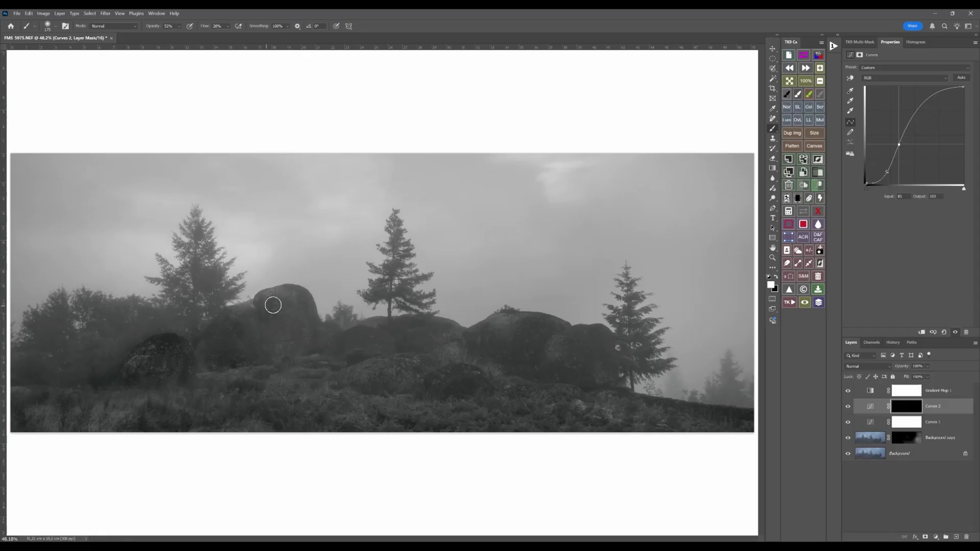
pyautogui.moveTo(311, 342)
pyautogui.mouseDown()
pyautogui.moveTo(284, 291)
pyautogui.moveTo(294, 303)
pyautogui.moveTo(275, 348)
pyautogui.moveTo(278, 302)
pyautogui.moveTo(258, 298)
pyautogui.moveTo(307, 304)
pyautogui.moveTo(315, 350)
pyautogui.moveTo(340, 327)
pyautogui.moveTo(332, 341)
pyautogui.moveTo(317, 339)
pyautogui.moveTo(345, 349)
pyautogui.moveTo(373, 333)
pyautogui.moveTo(350, 343)
pyautogui.moveTo(431, 338)
pyautogui.moveTo(371, 327)
pyautogui.moveTo(427, 323)
pyautogui.moveTo(461, 338)
pyautogui.moveTo(446, 347)
pyautogui.moveTo(462, 361)
pyautogui.moveTo(466, 345)
pyautogui.moveTo(377, 367)
pyautogui.moveTo(375, 381)
pyautogui.moveTo(421, 384)
pyautogui.moveTo(449, 372)
pyautogui.moveTo(410, 382)
pyautogui.moveTo(330, 378)
pyautogui.moveTo(406, 387)
pyautogui.moveTo(521, 351)
pyautogui.moveTo(500, 329)
pyautogui.moveTo(519, 322)
pyautogui.moveTo(564, 332)
pyautogui.moveTo(606, 380)
pyautogui.moveTo(475, 341)
pyautogui.moveTo(528, 373)
pyautogui.moveTo(555, 346)
pyautogui.moveTo(562, 381)
pyautogui.mouseUp()
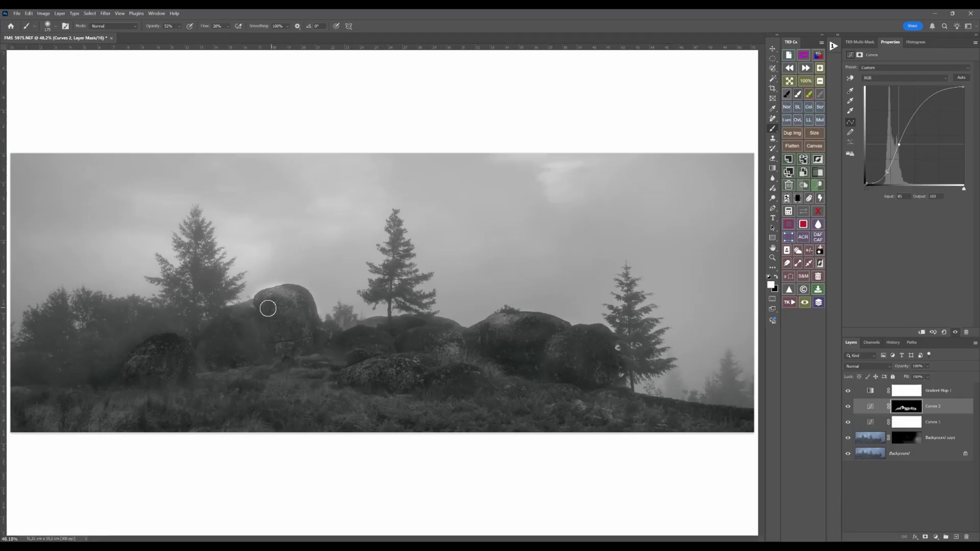
pyautogui.press('x')
pyautogui.press('x')
pyautogui.moveTo(116, 346)
pyautogui.mouseDown()
pyautogui.moveTo(103, 374)
pyautogui.moveTo(72, 376)
pyautogui.moveTo(127, 341)
pyautogui.moveTo(91, 362)
pyautogui.moveTo(102, 375)
pyautogui.moveTo(96, 351)
pyautogui.moveTo(97, 387)
pyautogui.moveTo(91, 364)
pyautogui.moveTo(79, 374)
pyautogui.moveTo(96, 387)
pyautogui.moveTo(108, 377)
pyautogui.moveTo(94, 360)
pyautogui.moveTo(116, 331)
pyautogui.moveTo(101, 384)
pyautogui.moveTo(144, 326)
pyautogui.moveTo(172, 322)
pyautogui.moveTo(148, 324)
pyautogui.moveTo(161, 325)
pyautogui.moveTo(108, 381)
pyautogui.moveTo(71, 366)
pyautogui.mouseUp()
pyautogui.press('x')
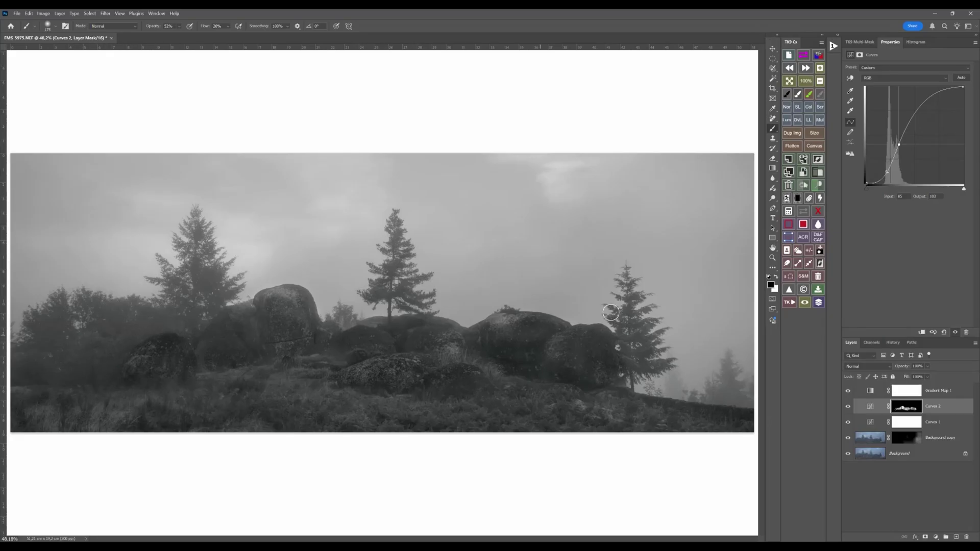
# Compare the image with the Curves 2 layer hidden and shown
pyautogui.click(804, 303)
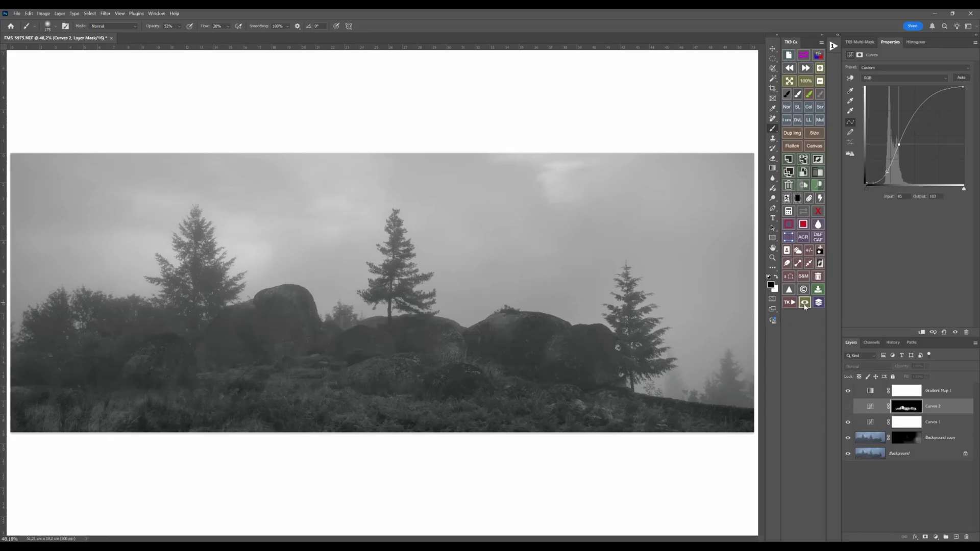
pyautogui.click(810, 305)
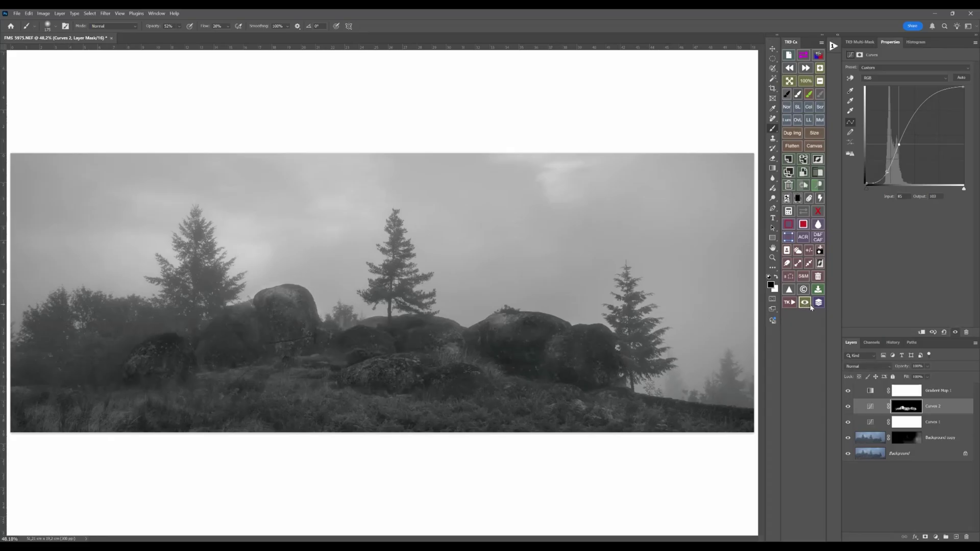
pyautogui.click(808, 306)
pyautogui.click(809, 306)
pyautogui.click(807, 308)
pyautogui.click(807, 307)
# Disable and re-enable the Curves 2 mask to compare the local contrast with the unmasked effect
pyautogui.click(818, 211)
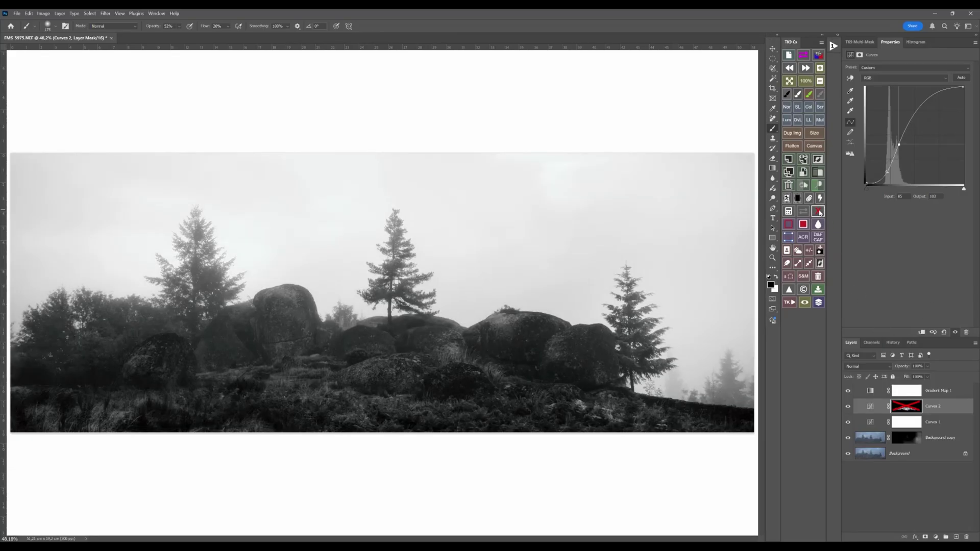
pyautogui.click(819, 212)
pyautogui.click(819, 212)
pyautogui.click(819, 212)
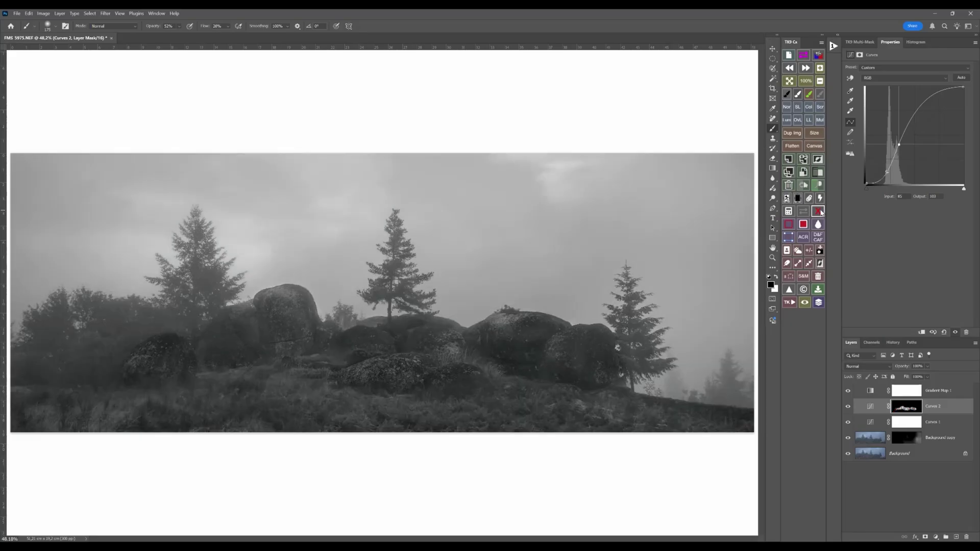
pyautogui.click(820, 212)
pyautogui.click(820, 212)
# Paint more white on the Curves 2 mask around the boulders and adjoining ground, checking against the effect with the mask disabled
pyautogui.press('x')
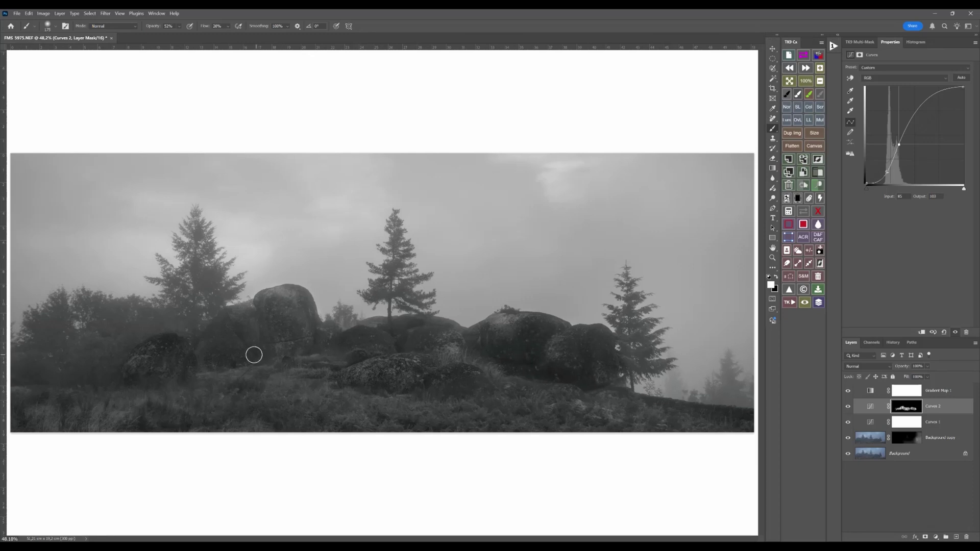
pyautogui.click(820, 213)
pyautogui.click(820, 212)
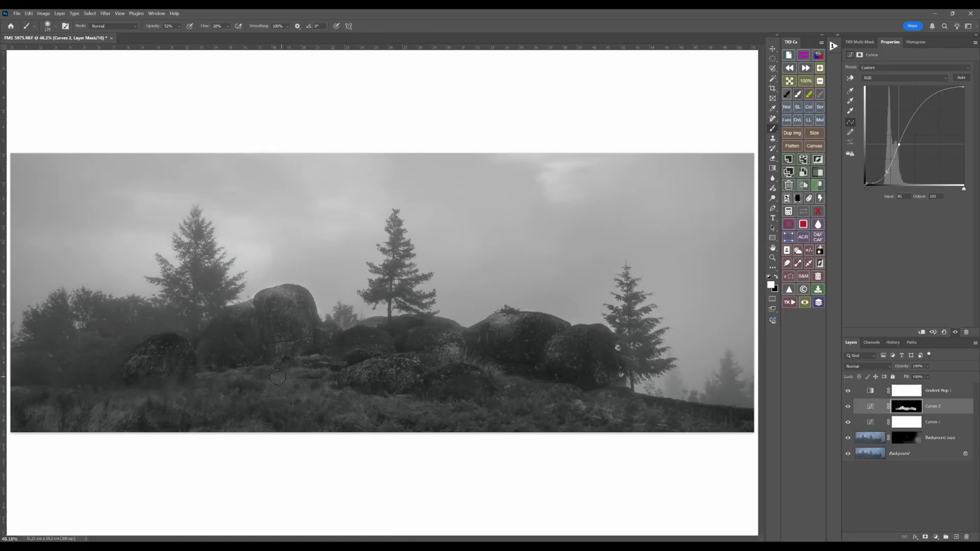
pyautogui.click(817, 214)
pyautogui.click(818, 214)
pyautogui.click(820, 214)
pyautogui.click(821, 213)
pyautogui.click(822, 214)
pyautogui.click(822, 214)
pyautogui.click(822, 214)
pyautogui.click(822, 214)
pyautogui.click(821, 213)
pyautogui.click(820, 213)
pyautogui.click(820, 214)
pyautogui.click(820, 213)
pyautogui.click(821, 214)
pyautogui.click(820, 213)
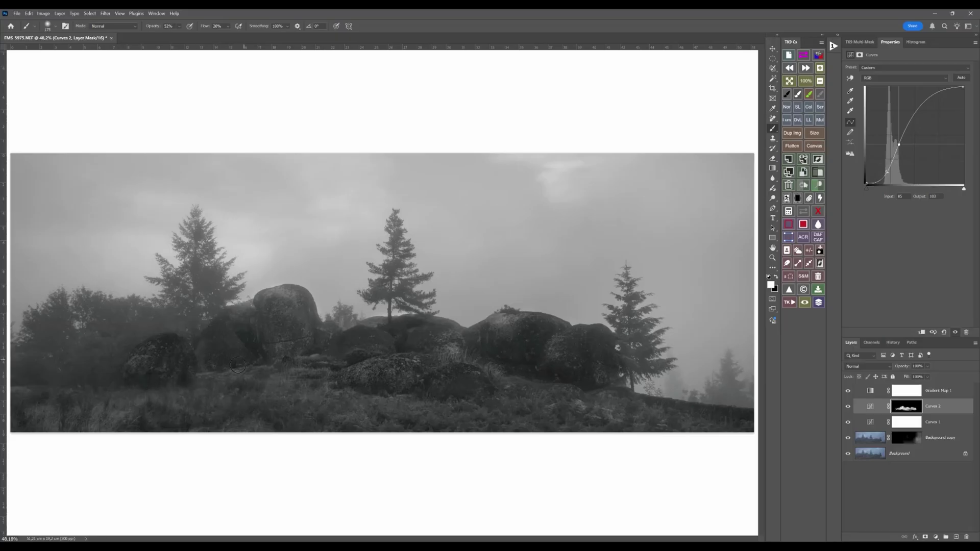
# Toggle the Curves 2 mask off and on repeatedly to examine which rock areas receive the contrast boost
pyautogui.click(818, 211)
pyautogui.click(819, 211)
pyautogui.click(818, 212)
pyautogui.click(818, 211)
pyautogui.click(818, 211)
pyautogui.click(819, 211)
pyautogui.click(819, 212)
pyautogui.click(819, 211)
pyautogui.click(819, 211)
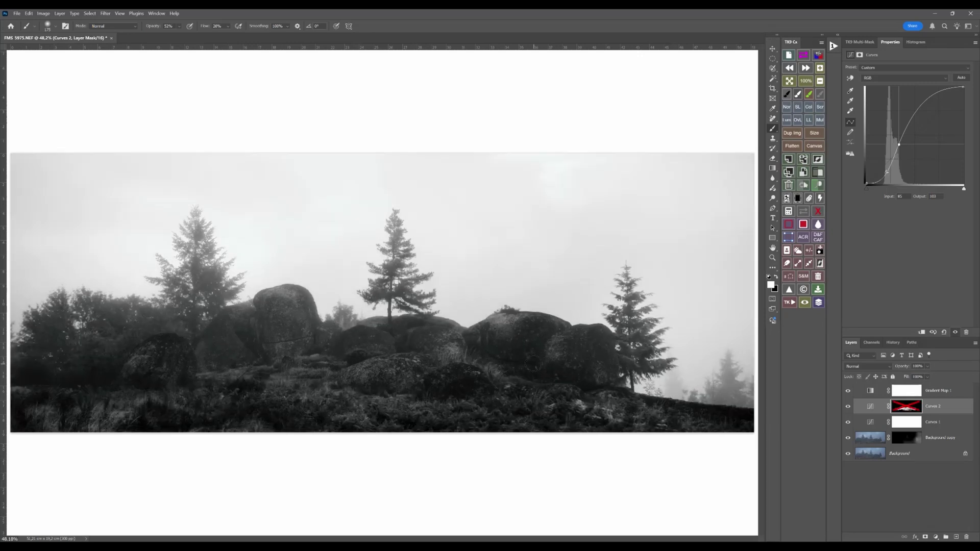
pyautogui.click(818, 211)
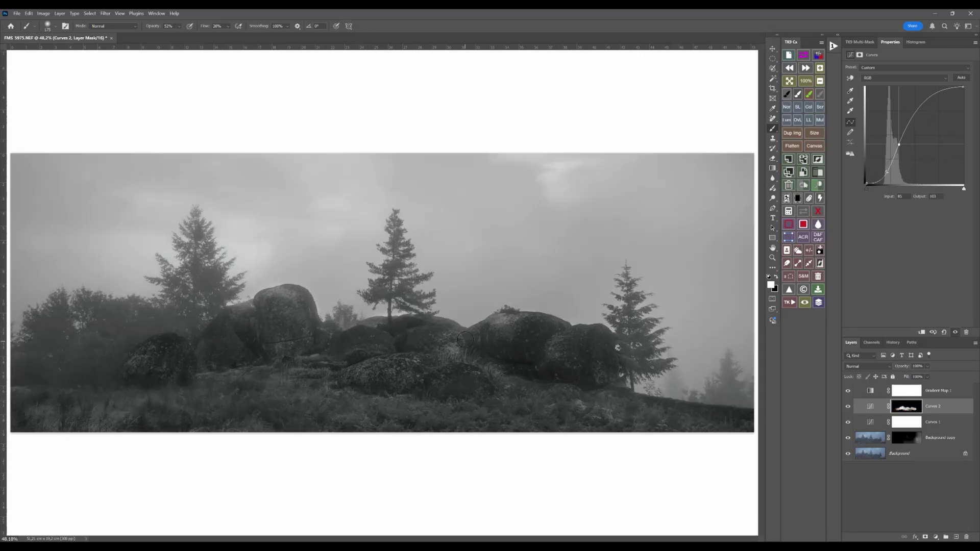
pyautogui.click(819, 214)
pyautogui.click(819, 215)
pyautogui.click(820, 215)
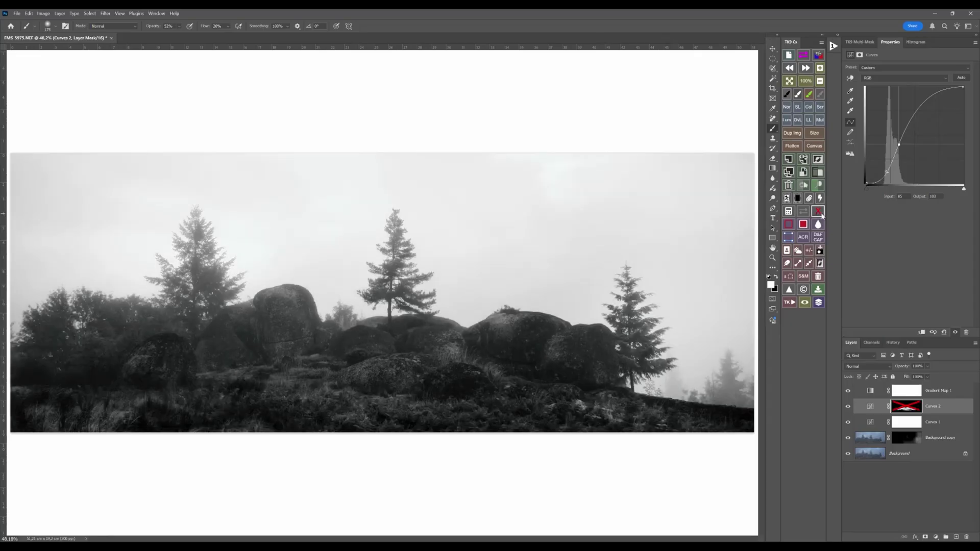
pyautogui.click(820, 215)
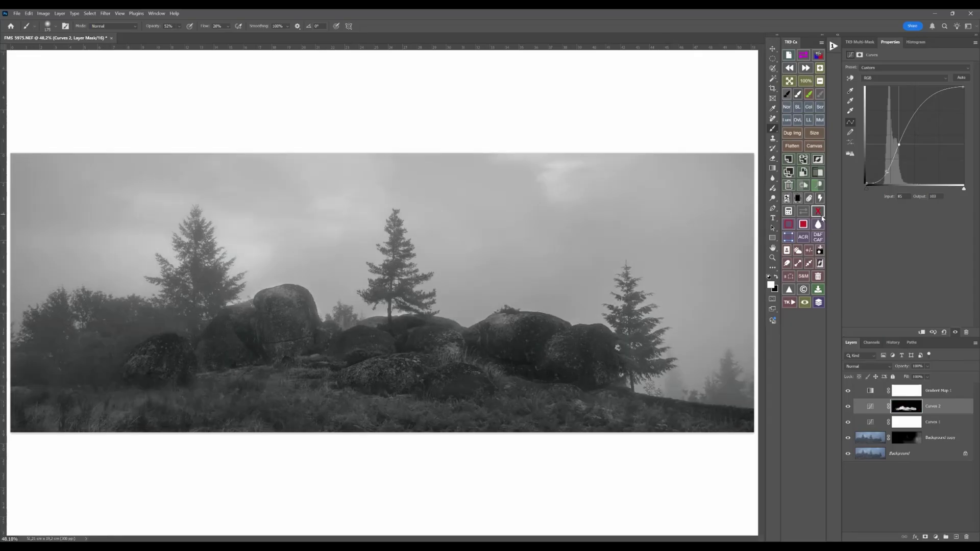
pyautogui.click(818, 213)
pyautogui.click(819, 213)
# Add Overlay-mode burn (black paint) and dodge (white paint) layers above Curves 2
pyautogui.click(802, 186)
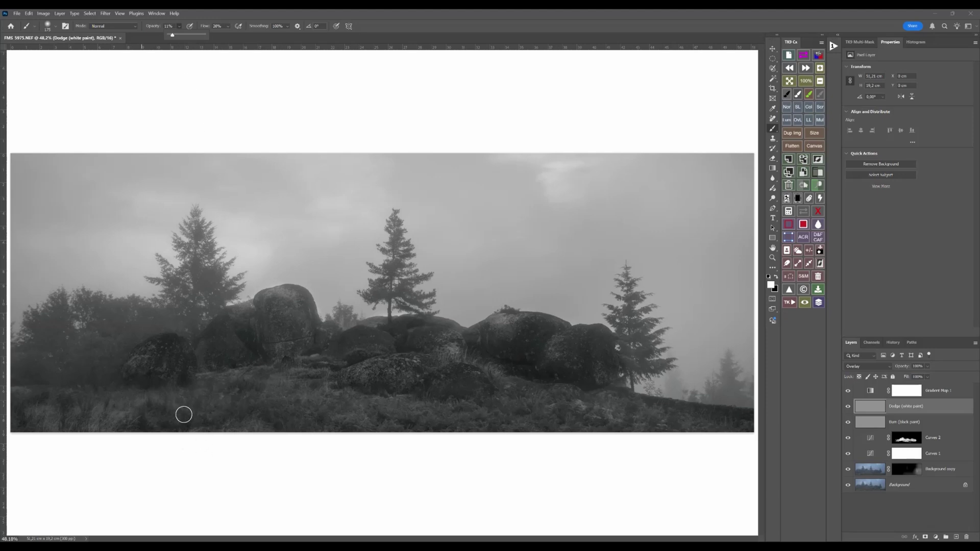
# Paint white on the Dodge layer across the foreground grass with an enlarged brush
pyautogui.press(']')
pyautogui.press(']')
pyautogui.press(']')
pyautogui.press(']')
pyautogui.press(']')
pyautogui.moveTo(184, 415)
pyautogui.mouseDown()
pyautogui.moveTo(324, 421)
pyautogui.moveTo(342, 389)
pyautogui.moveTo(214, 385)
pyautogui.moveTo(225, 388)
pyautogui.moveTo(218, 397)
pyautogui.moveTo(232, 390)
pyautogui.moveTo(181, 408)
pyautogui.moveTo(162, 401)
pyautogui.moveTo(82, 423)
pyautogui.moveTo(103, 412)
pyautogui.moveTo(48, 420)
pyautogui.moveTo(262, 393)
pyautogui.moveTo(245, 410)
pyautogui.moveTo(301, 389)
pyautogui.moveTo(276, 411)
pyautogui.moveTo(337, 403)
pyautogui.moveTo(327, 417)
pyautogui.moveTo(392, 403)
pyautogui.moveTo(468, 422)
pyautogui.moveTo(477, 419)
pyautogui.moveTo(407, 418)
pyautogui.moveTo(546, 407)
pyautogui.moveTo(513, 394)
pyautogui.moveTo(701, 424)
pyautogui.mouseUp()
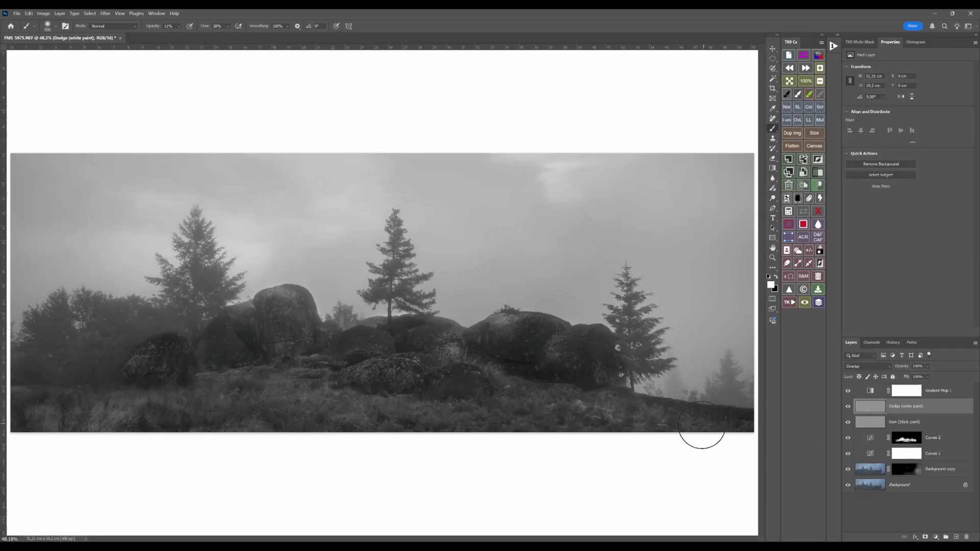
# Dodge the grass at the far right end of the foreground slope with a smaller brush
pyautogui.press('[')
pyautogui.press('[')
pyautogui.press('[')
pyautogui.press('[')
pyautogui.press('[')
pyautogui.press('[')
pyautogui.press('[')
pyautogui.press(']')
pyautogui.moveTo(731, 417)
pyautogui.mouseDown()
pyautogui.moveTo(744, 415)
pyautogui.moveTo(658, 403)
pyautogui.moveTo(745, 415)
pyautogui.moveTo(735, 415)
pyautogui.moveTo(746, 428)
pyautogui.mouseUp()
# Paint black on the Burn layer over the large rounded boulder to deepen its shading
pyautogui.click(867, 423)
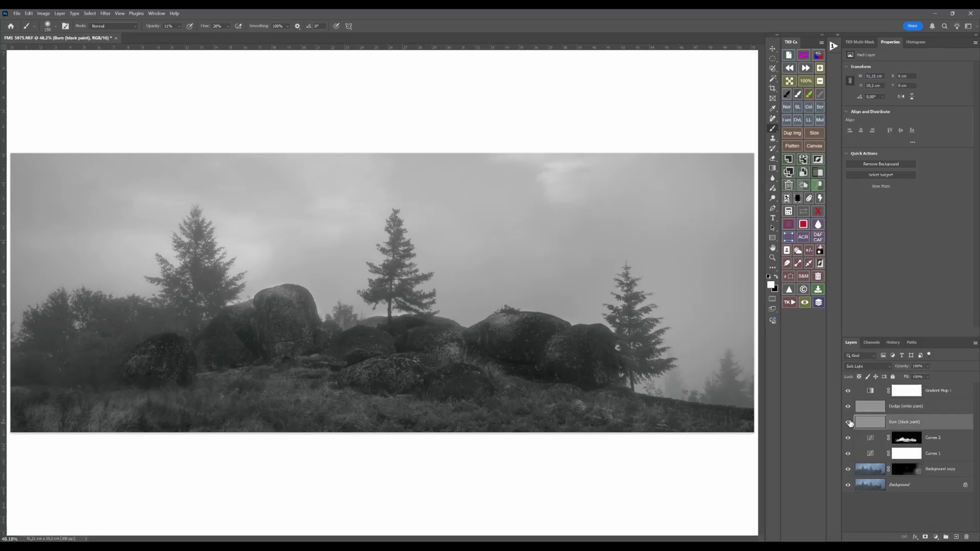
pyautogui.press('x')
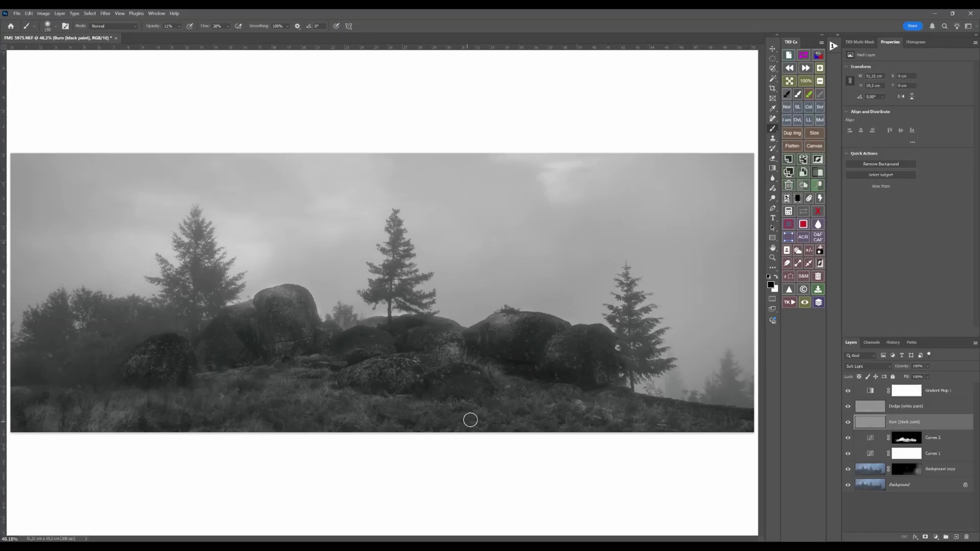
pyautogui.hotkey('alt', ']')
pyautogui.press('z')
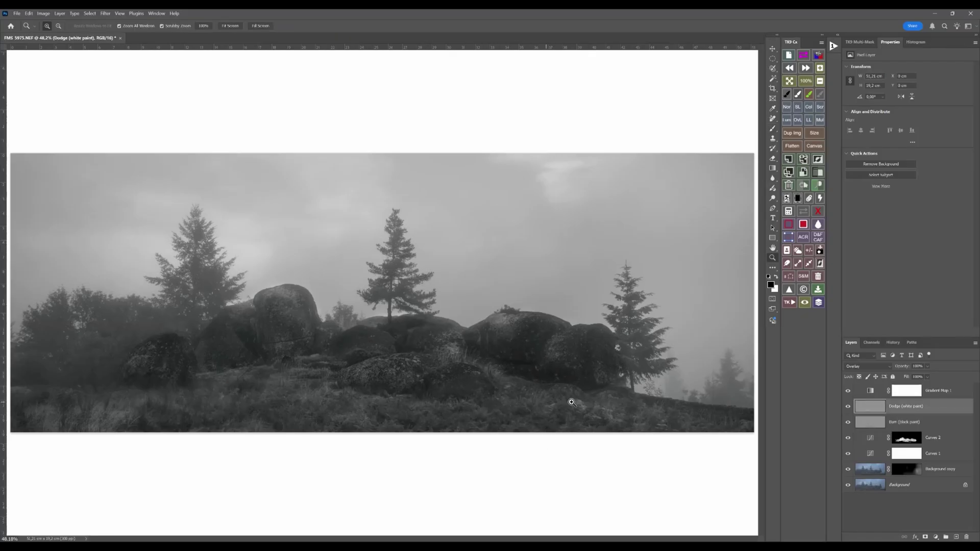
pyautogui.press('b')
pyautogui.press('x')
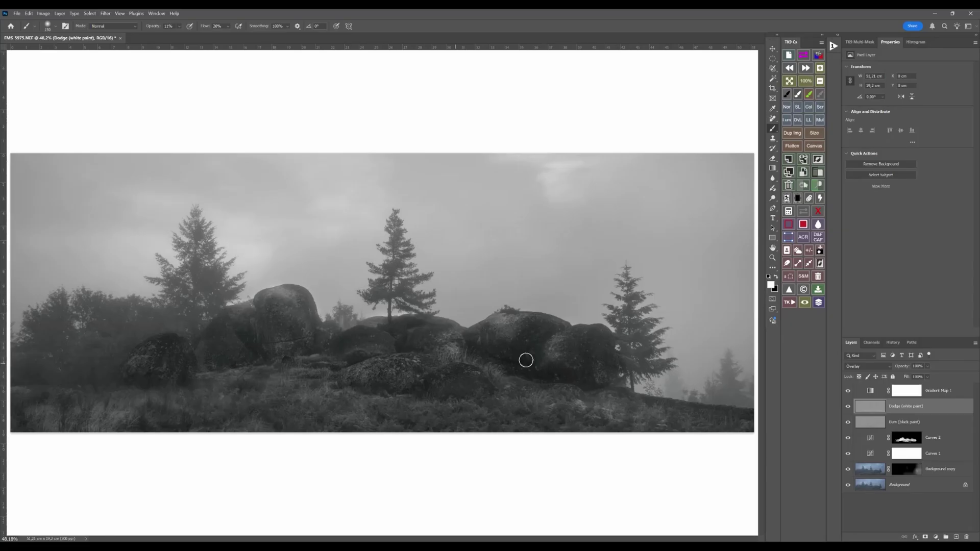
pyautogui.click(895, 422)
pyautogui.press('x')
pyautogui.moveTo(310, 312)
pyautogui.mouseDown()
pyautogui.moveTo(285, 286)
pyautogui.moveTo(303, 295)
pyautogui.moveTo(328, 353)
pyautogui.moveTo(313, 324)
pyautogui.moveTo(330, 330)
pyautogui.moveTo(297, 292)
pyautogui.moveTo(276, 311)
pyautogui.moveTo(277, 302)
pyautogui.moveTo(290, 327)
pyautogui.moveTo(260, 332)
pyautogui.moveTo(262, 298)
pyautogui.mouseUp()
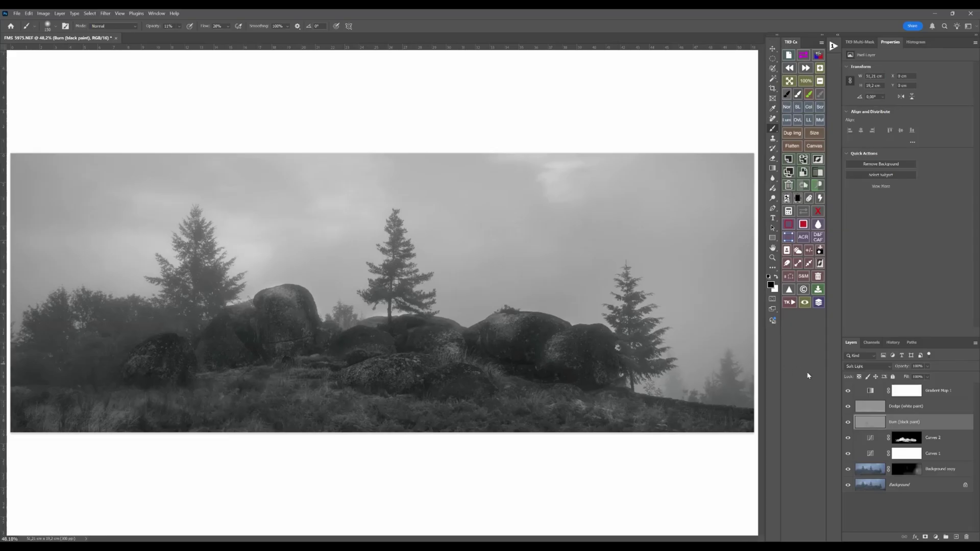
# Compare the edit with the original background, and toggle the Burn layer off and on to check its effect
pyautogui.click(805, 303)
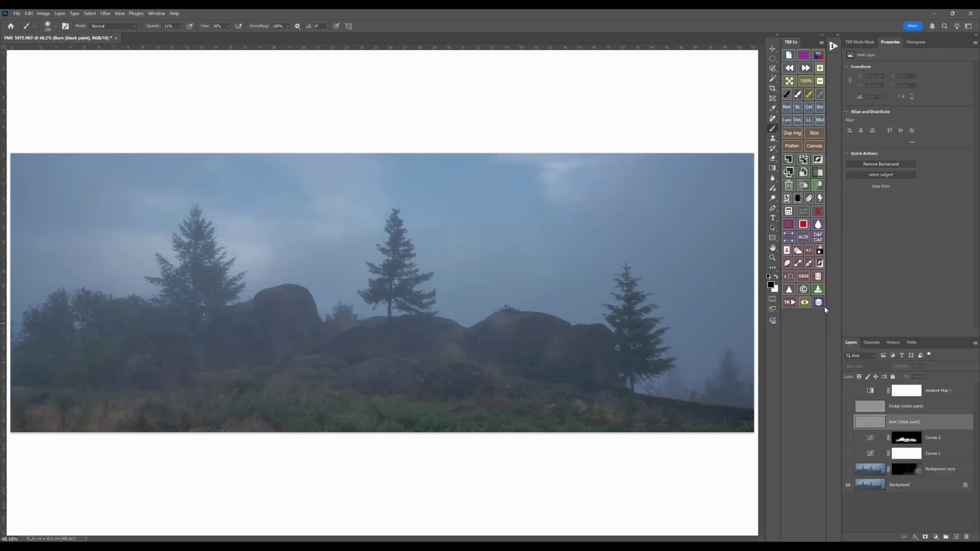
pyautogui.click(820, 303)
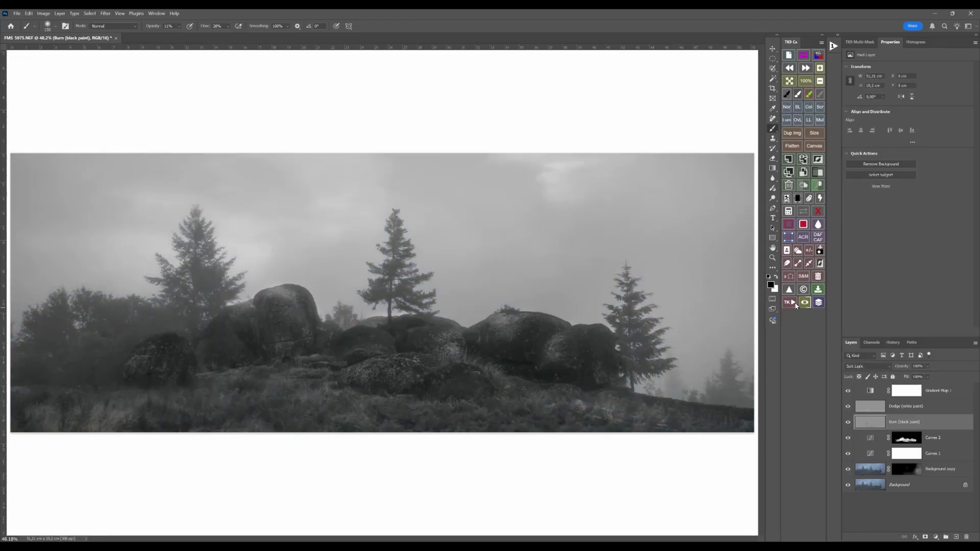
pyautogui.click(805, 303)
pyautogui.click(808, 305)
pyautogui.click(807, 304)
pyautogui.click(807, 305)
# Hide and show the Dodge layer to check how it lightens the grass
pyautogui.hotkey('alt', ']')
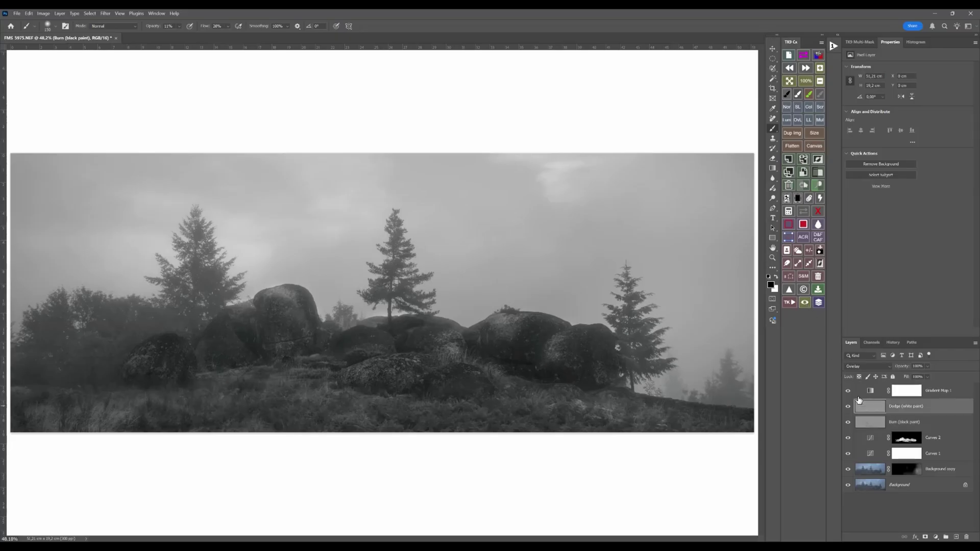
pyautogui.click(805, 304)
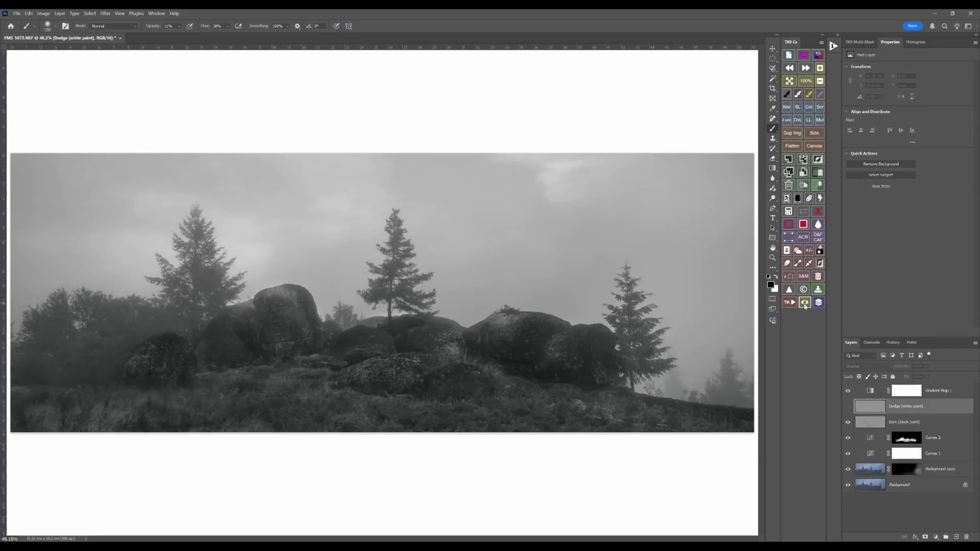
pyautogui.click(805, 305)
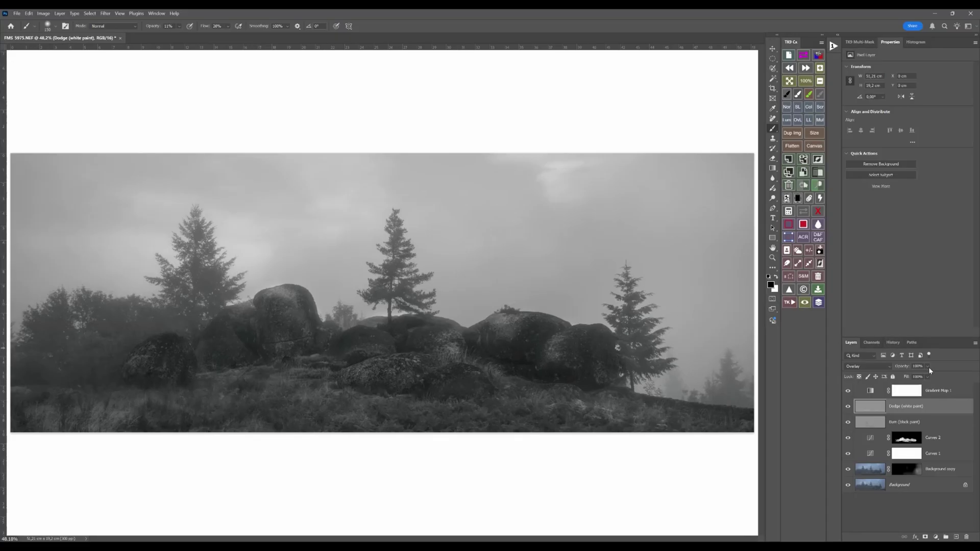
# Reduce the Curves 2 layer's opacity, toggling the layer off and on to judge the local contrast on the rocks
pyautogui.click(872, 439)
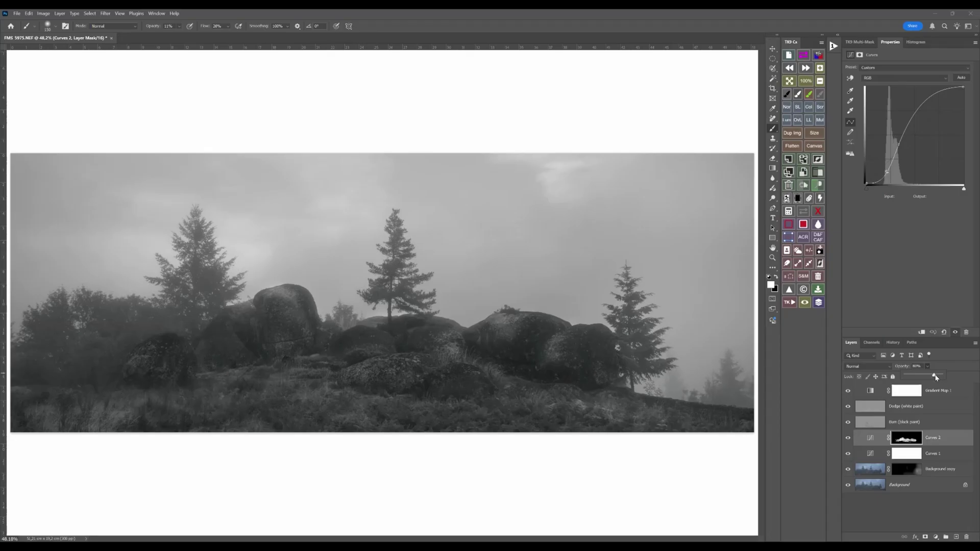
pyautogui.click(805, 303)
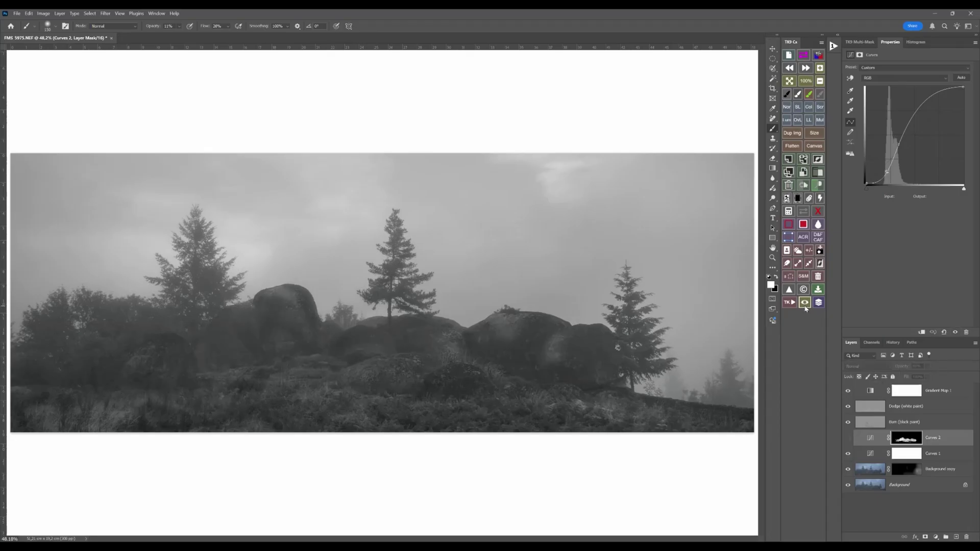
pyautogui.click(805, 307)
pyautogui.click(805, 304)
pyautogui.click(806, 304)
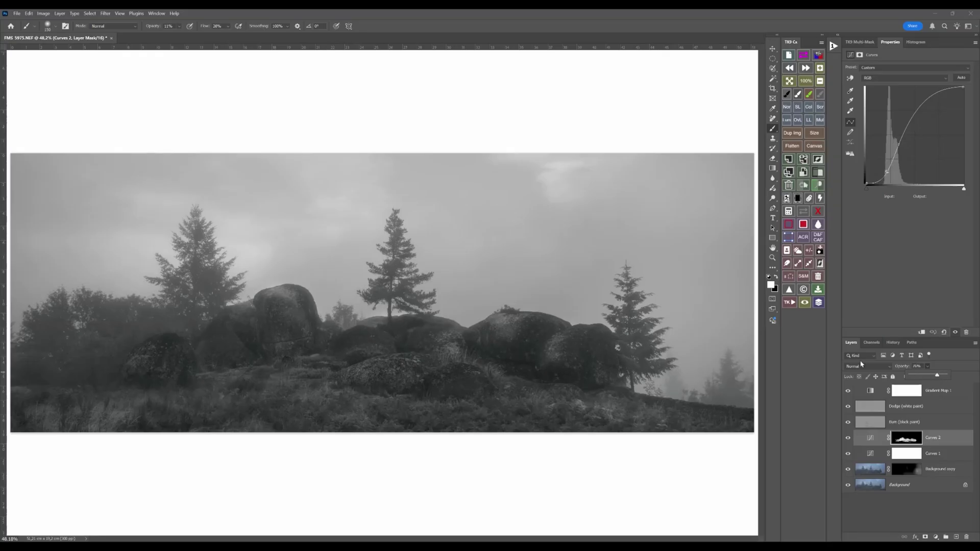
pyautogui.click(805, 304)
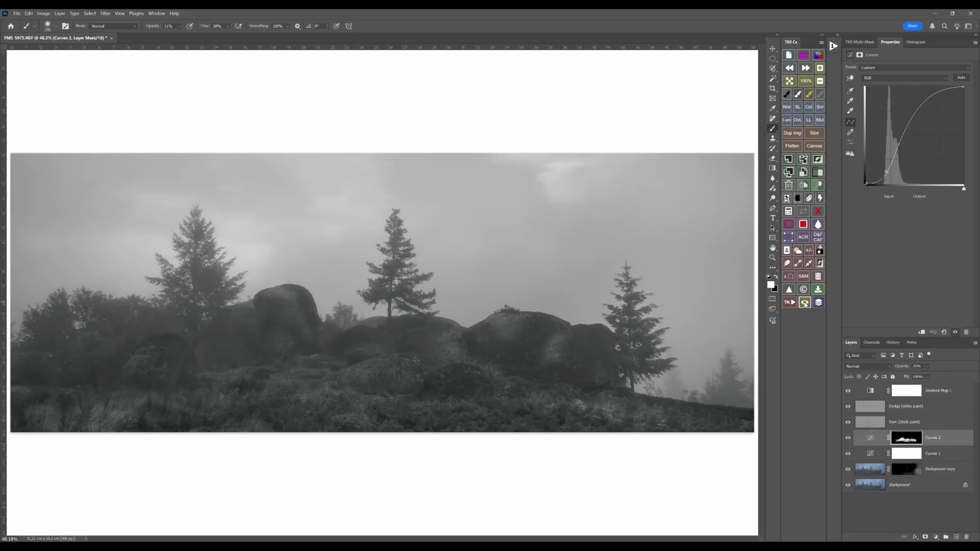
pyautogui.click(805, 303)
pyautogui.click(805, 303)
pyautogui.click(805, 303)
# Add a TK Color Grading layer and raise its midtone brightness to 17
pyautogui.click(943, 412)
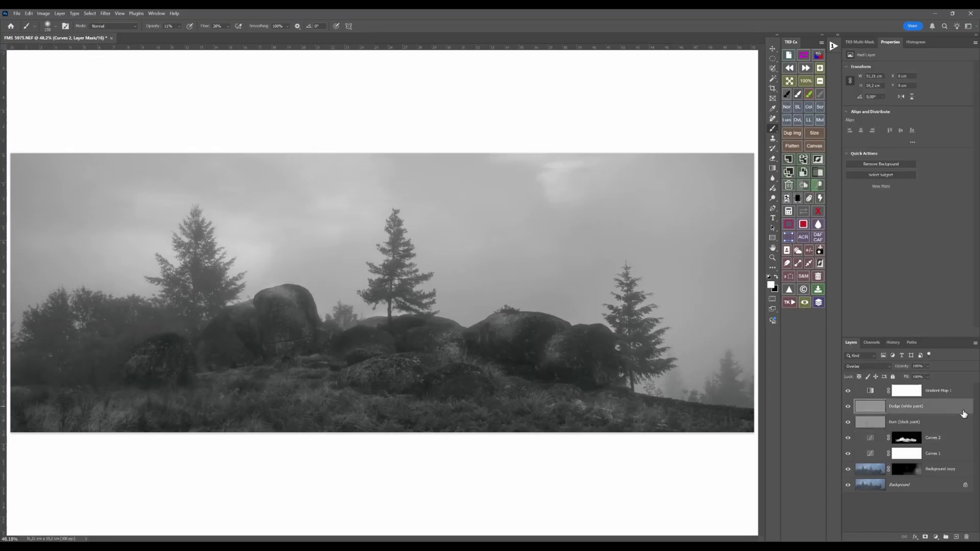
pyautogui.click(860, 43)
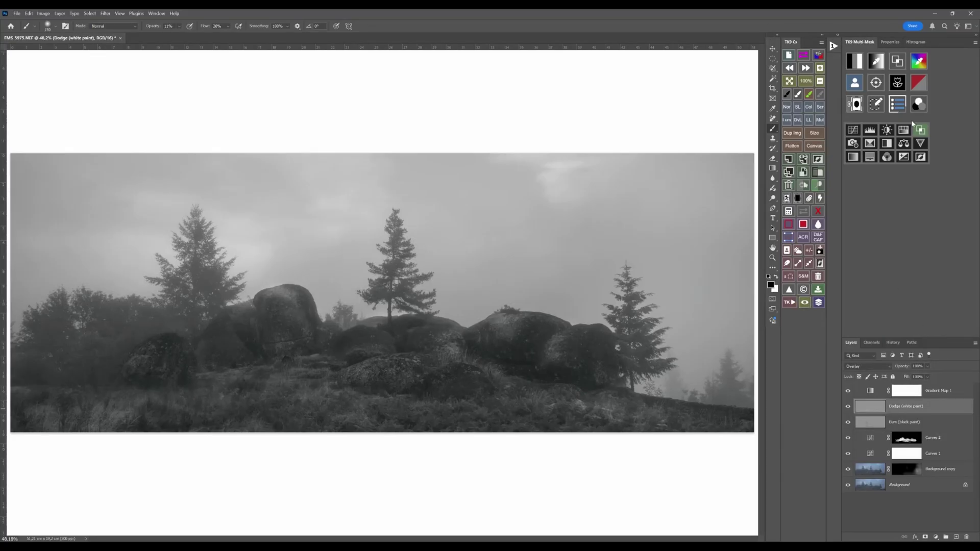
pyautogui.click(902, 109)
pyautogui.click(879, 56)
pyautogui.moveTo(887, 160); pyautogui.dragTo(897, 162)
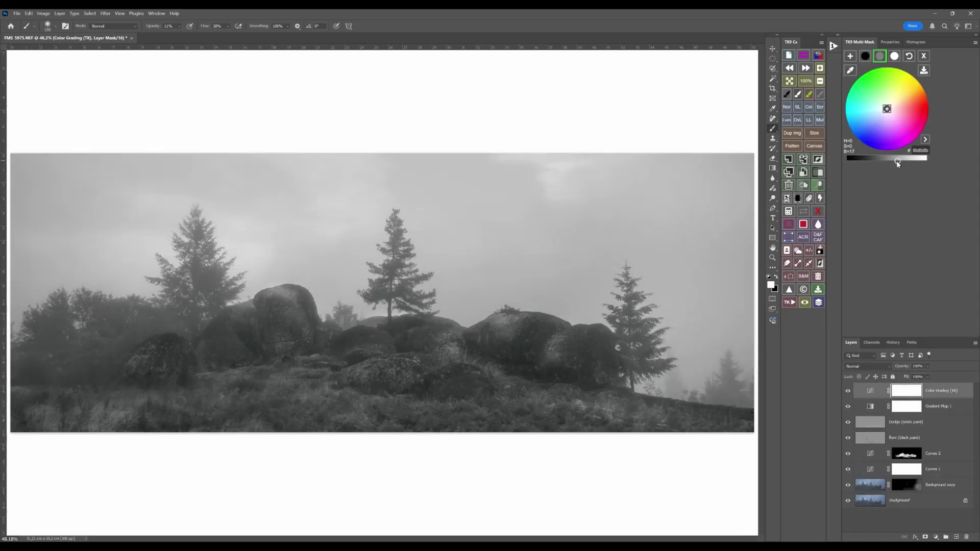
# Toggle the Color Grading layer off and on to compare the midtone brightness
pyautogui.click(804, 303)
pyautogui.click(805, 304)
pyautogui.click(804, 303)
pyautogui.click(804, 303)
# Stamp all visible layers into a new top smart-object layer and set its blend mode to Linear Light
pyautogui.click(803, 162)
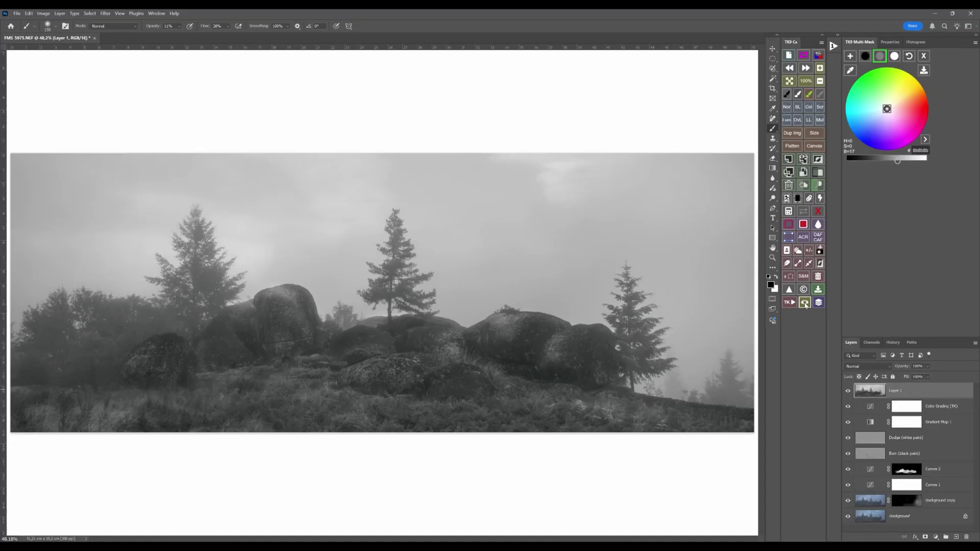
pyautogui.click(806, 305)
pyautogui.click(806, 304)
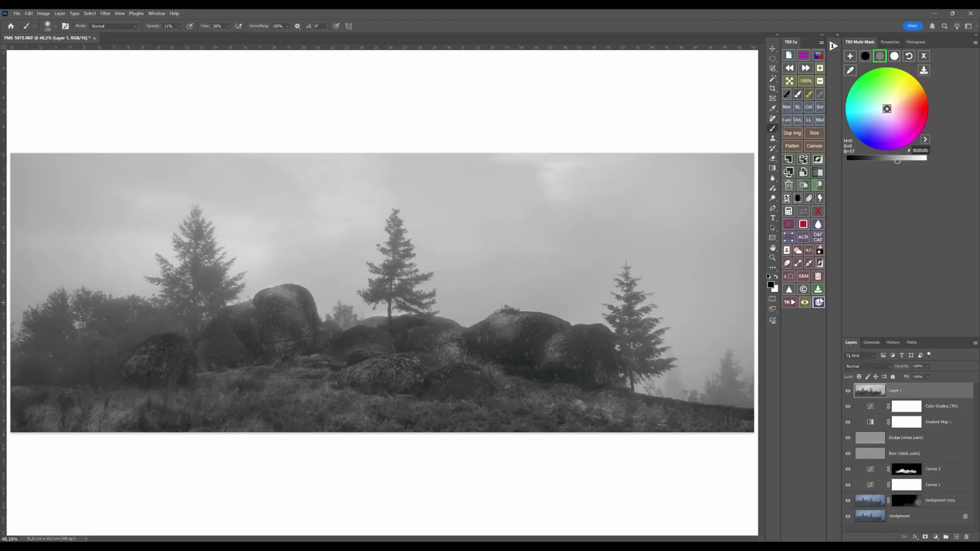
pyautogui.click(803, 173)
pyautogui.click(890, 368)
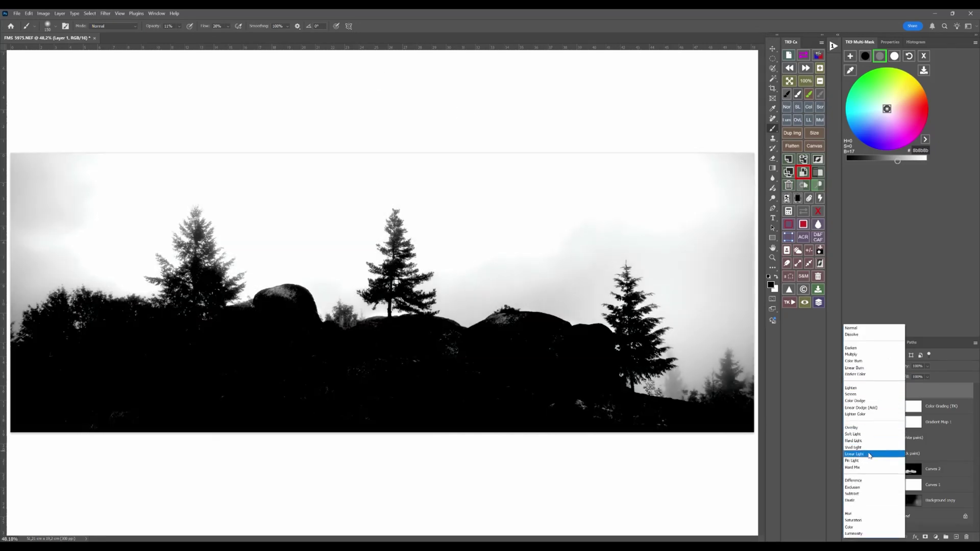
pyautogui.click(870, 455)
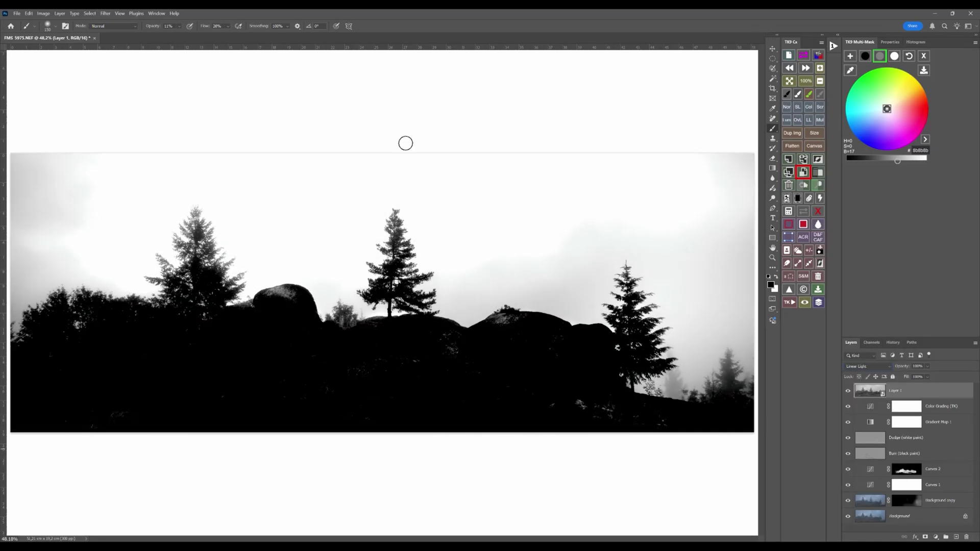
# Apply a High Pass filter with a 2.0-pixel radius to Layer 1 and lower the layer's Fill, judging the sharpening at 100%
pyautogui.click(105, 13)
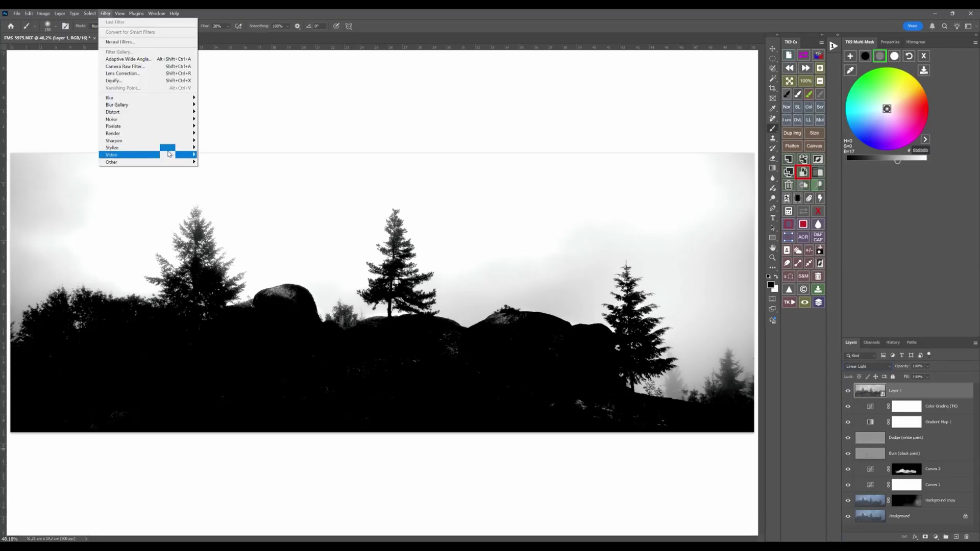
pyautogui.moveTo(135, 162)
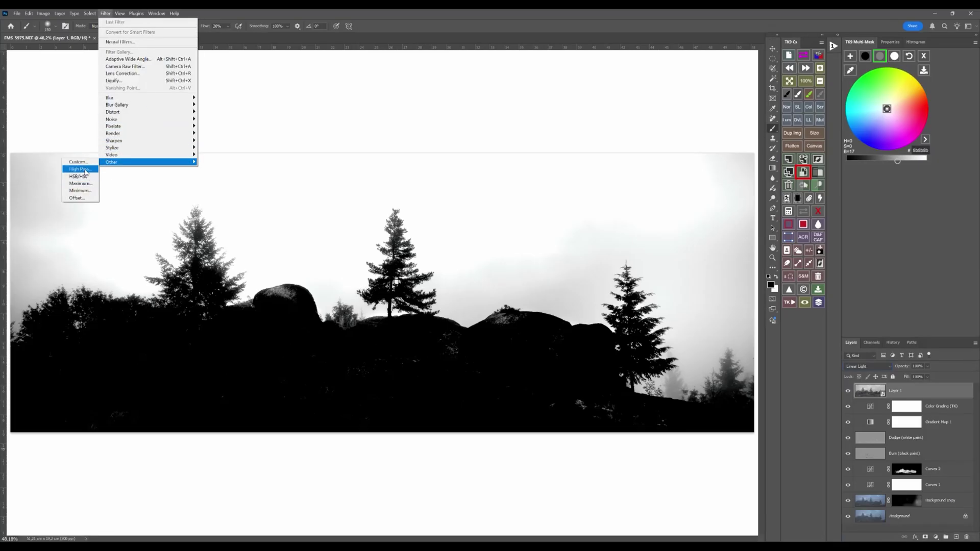
pyautogui.click(80, 169)
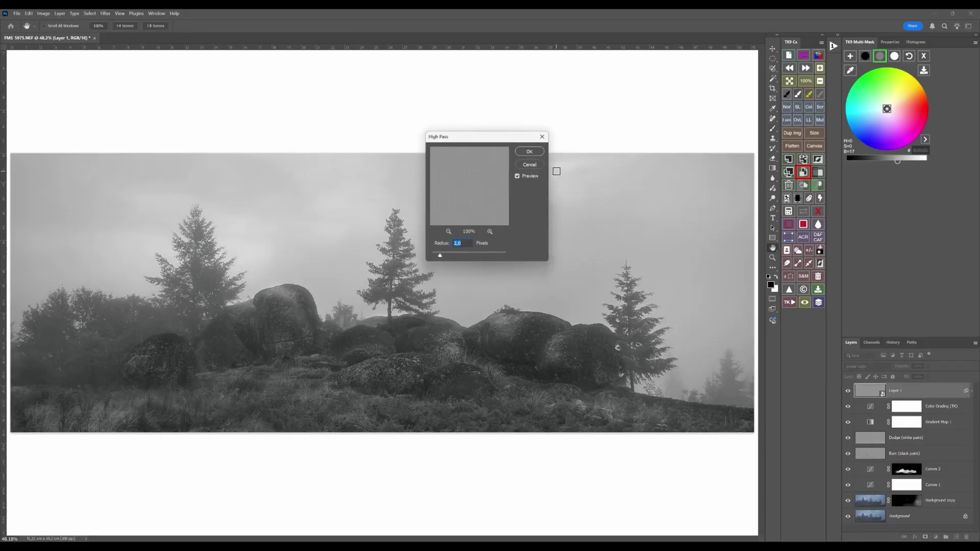
pyautogui.click(529, 152)
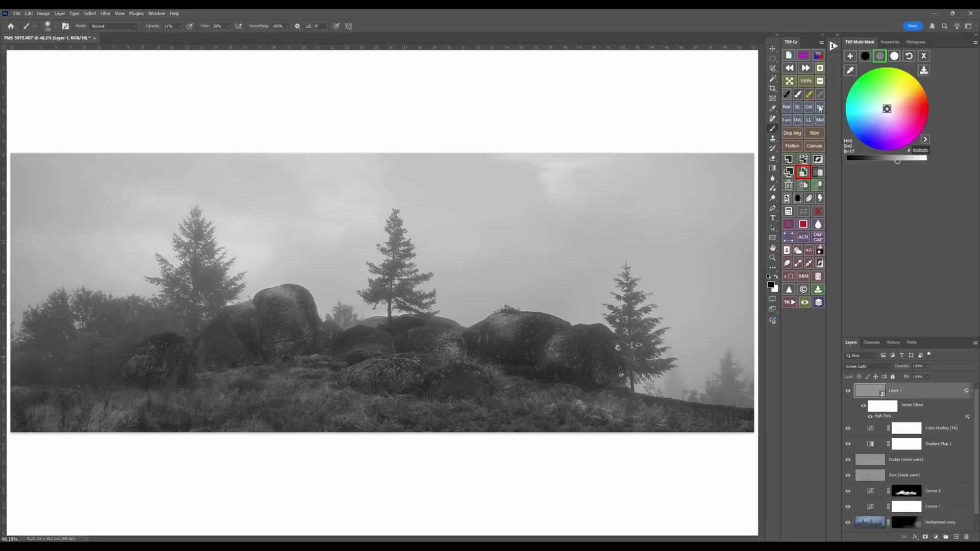
pyautogui.click(806, 82)
pyautogui.moveTo(927, 376); pyautogui.dragTo(898, 389)
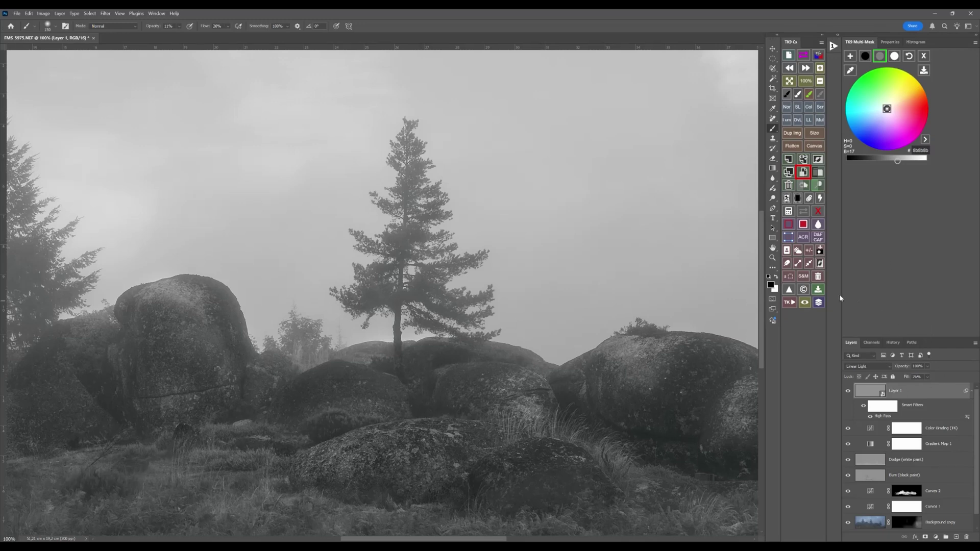
# Add a black mask to the High Pass layer and set the brush opacity and flow to 100%
pyautogui.click(798, 199)
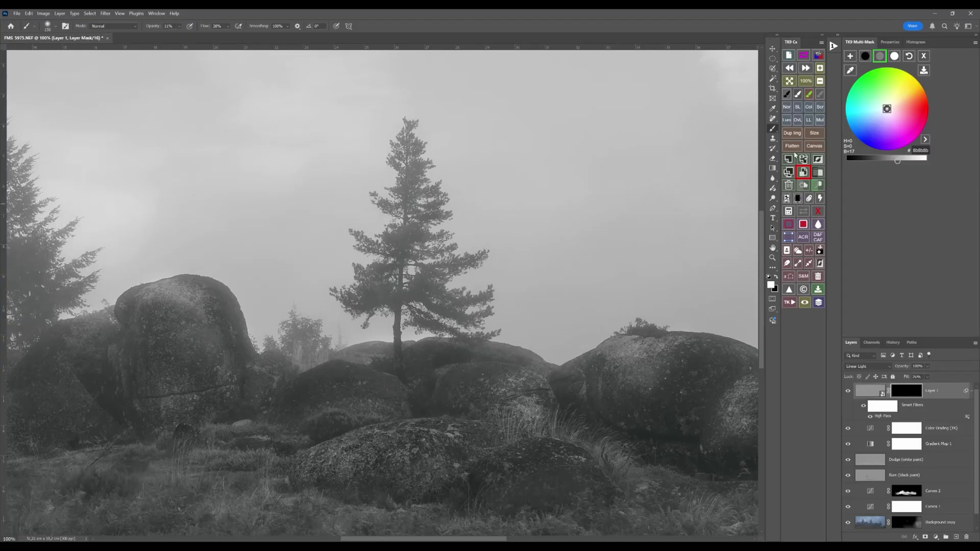
pyautogui.click(793, 82)
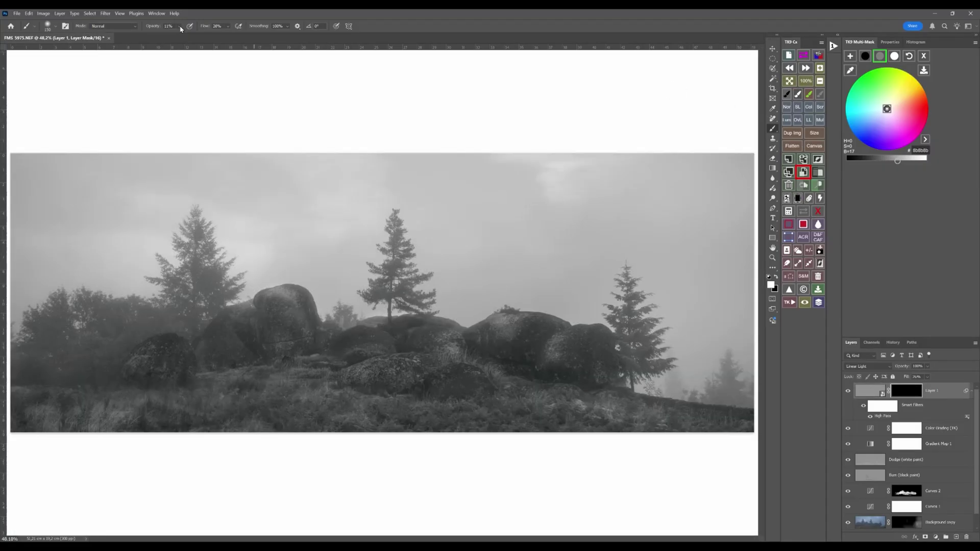
pyautogui.moveTo(179, 26); pyautogui.dragTo(259, 35)
pyautogui.click(228, 26)
# Paint white on the High Pass layer's mask over the rocks, bushes and foreground grass with a larger brush
pyautogui.press(']')
pyautogui.press(']')
pyautogui.press(']')
pyautogui.press(']')
pyautogui.moveTo(253, 425)
pyautogui.mouseDown()
pyautogui.moveTo(153, 411)
pyautogui.moveTo(87, 363)
pyautogui.moveTo(105, 335)
pyautogui.moveTo(357, 411)
pyautogui.mouseUp()
pyautogui.moveTo(4, 408); pyautogui.dragTo(171, 408)
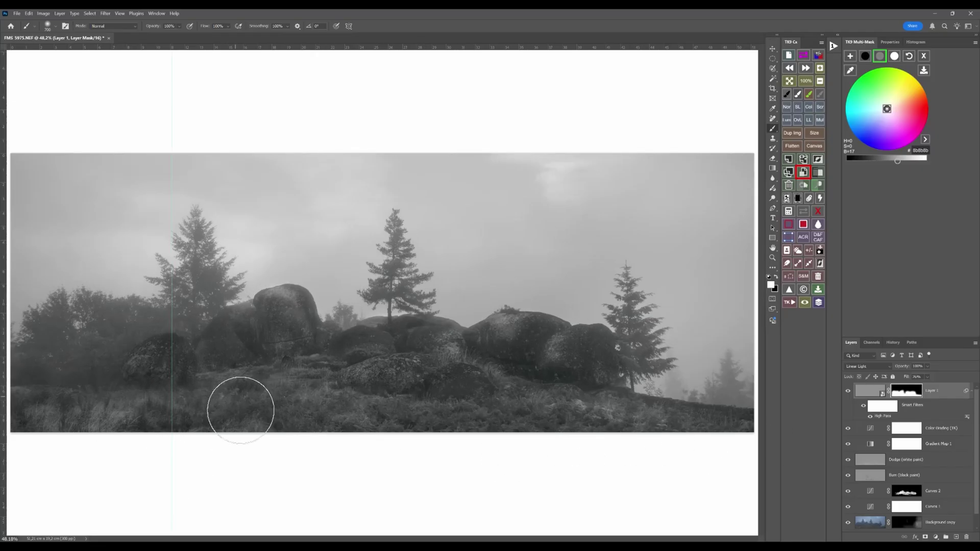
# Check the painted High Pass mask on its own and remove the stray vertical guide from the canvas
pyautogui.click(802, 211)
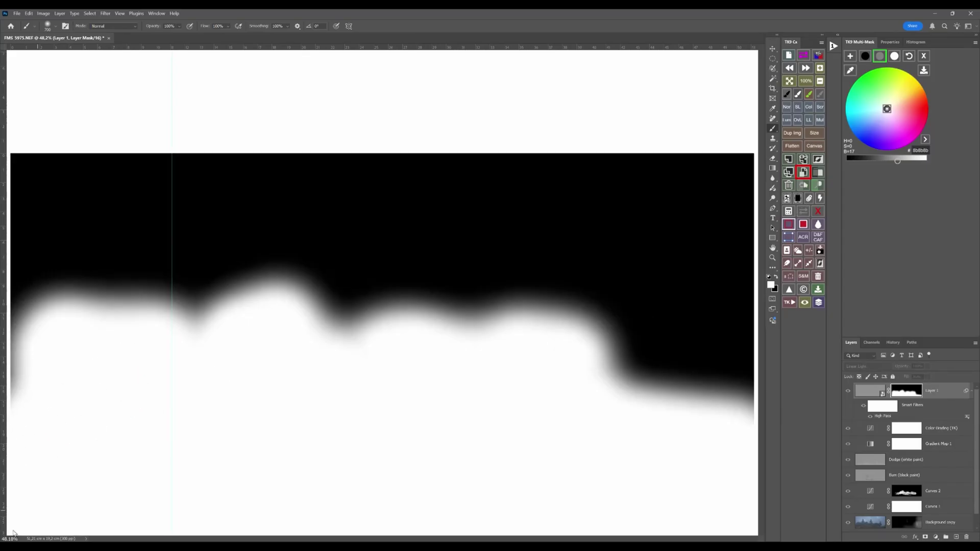
pyautogui.click(817, 211)
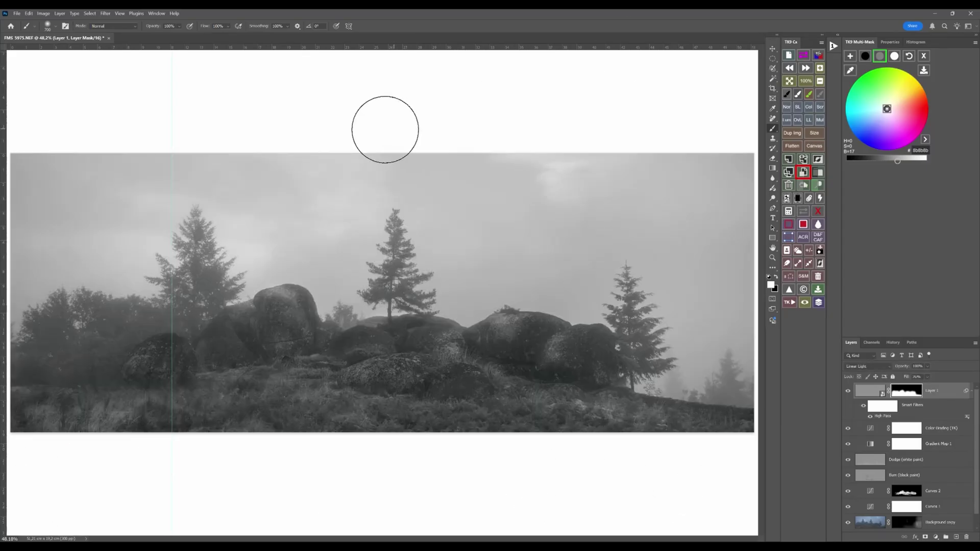
pyautogui.press('v')
pyautogui.moveTo(172, 125); pyautogui.dragTo(3, 140)
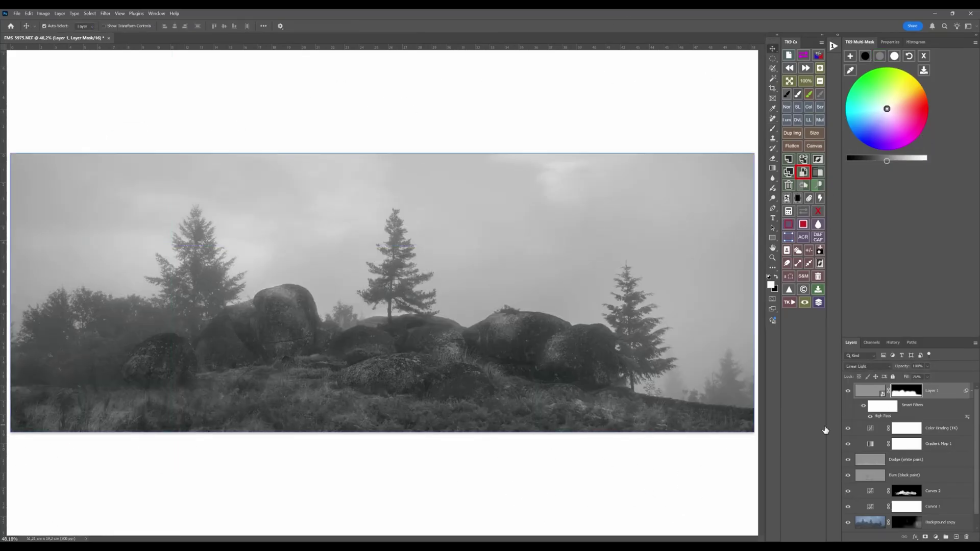
# Paint white on the High Pass layer's mask over the trees with a smaller brush at 100% zoom
pyautogui.press('s')
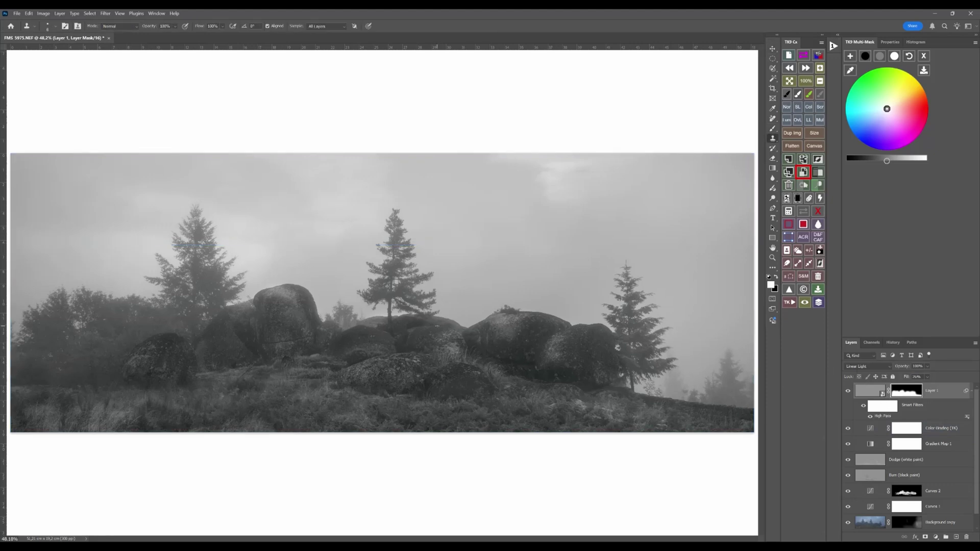
pyautogui.click(806, 81)
pyautogui.moveTo(327, 357); pyautogui.dragTo(370, 360)
pyautogui.press('b')
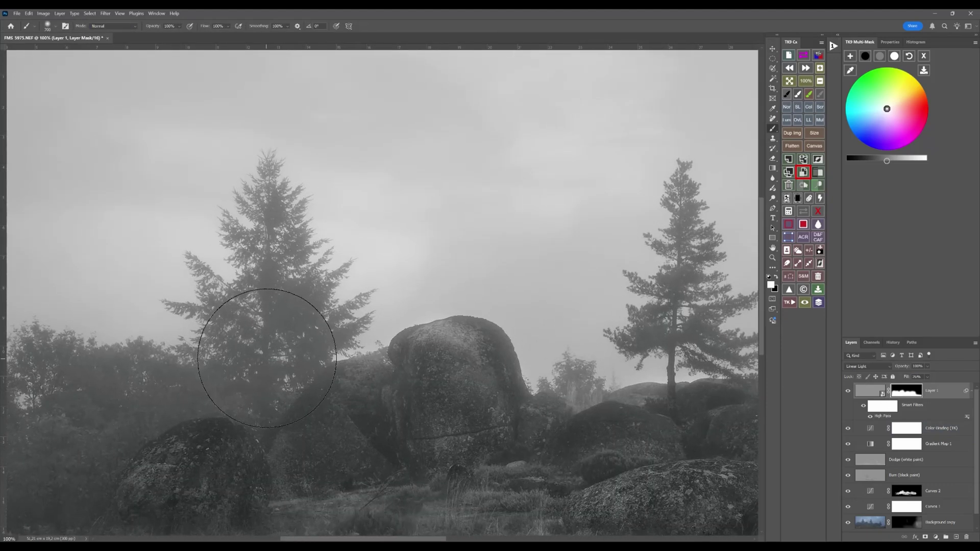
pyautogui.press('[')
pyautogui.press('[')
pyautogui.press('[')
pyautogui.press('[')
pyautogui.press('[')
pyautogui.press('[')
pyautogui.press('[')
pyautogui.hscroll(5, 649, 357)
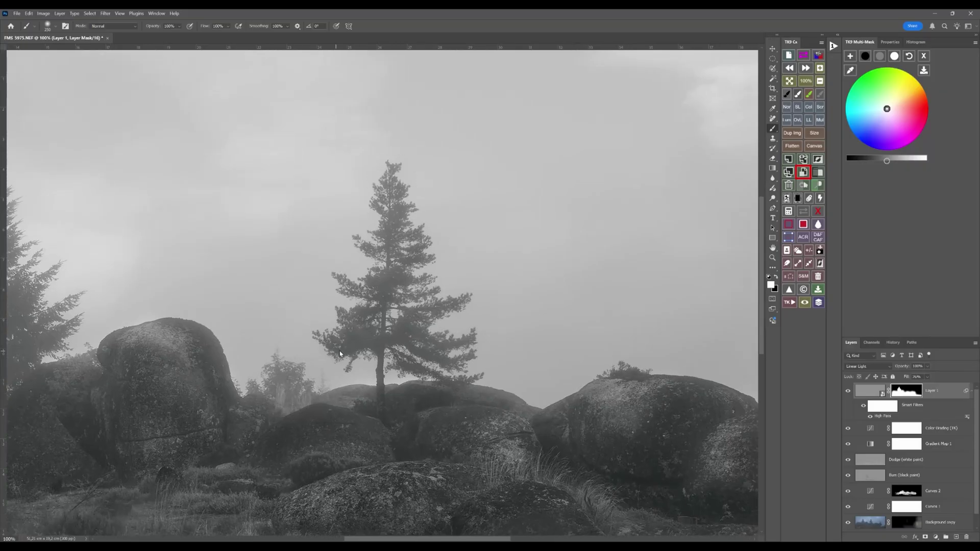
pyautogui.hscroll(5, 460, 307)
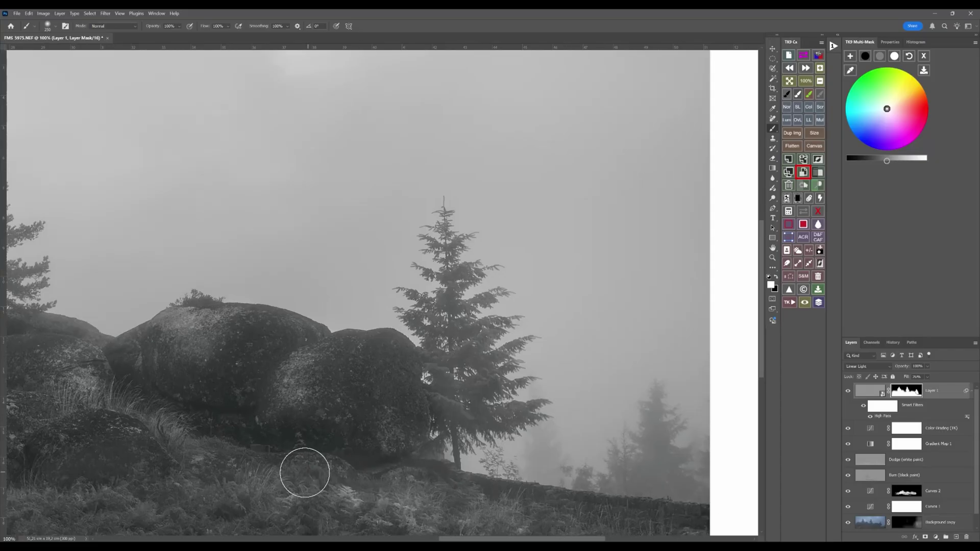
pyautogui.click(789, 80)
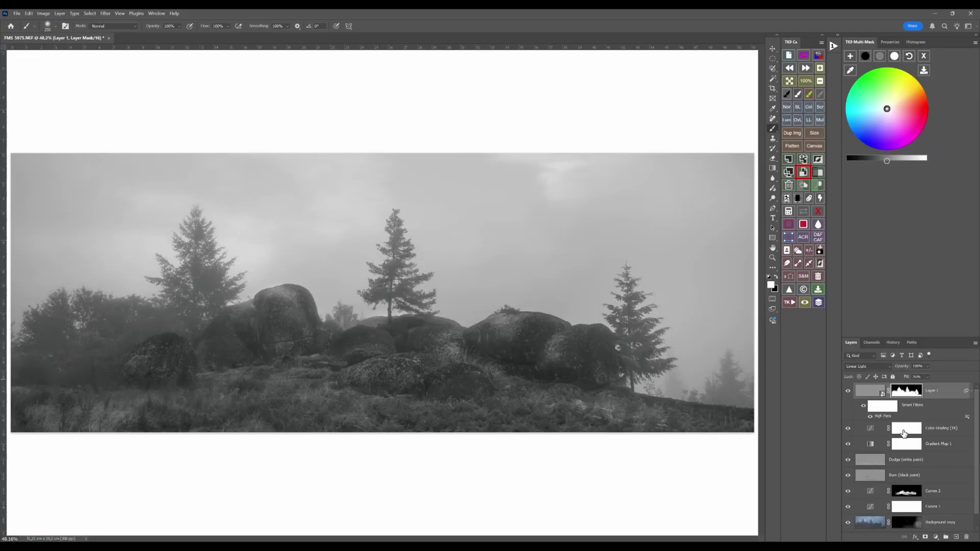
# Compare the image with and without the Color Grading layer
pyautogui.click(894, 431)
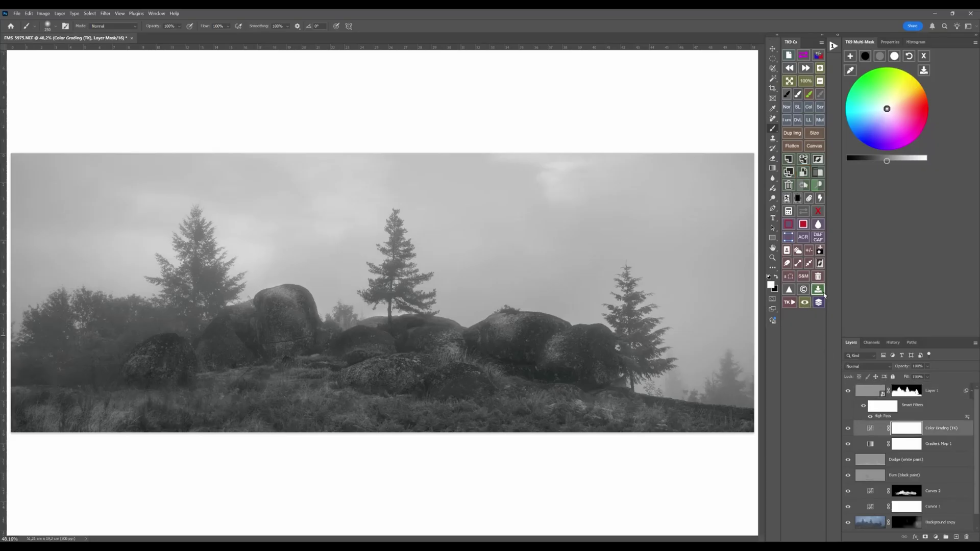
pyautogui.click(805, 303)
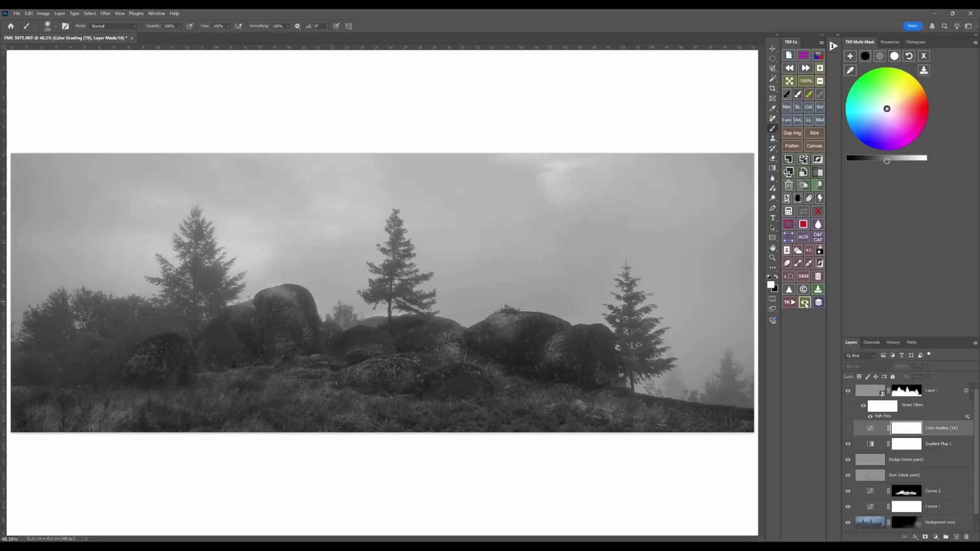
pyautogui.click(807, 304)
pyautogui.click(809, 304)
pyautogui.click(807, 304)
# Raise the Color Grading layer's midtone brightness to 27 and compare the image with and without it
pyautogui.click(870, 428)
pyautogui.click(879, 55)
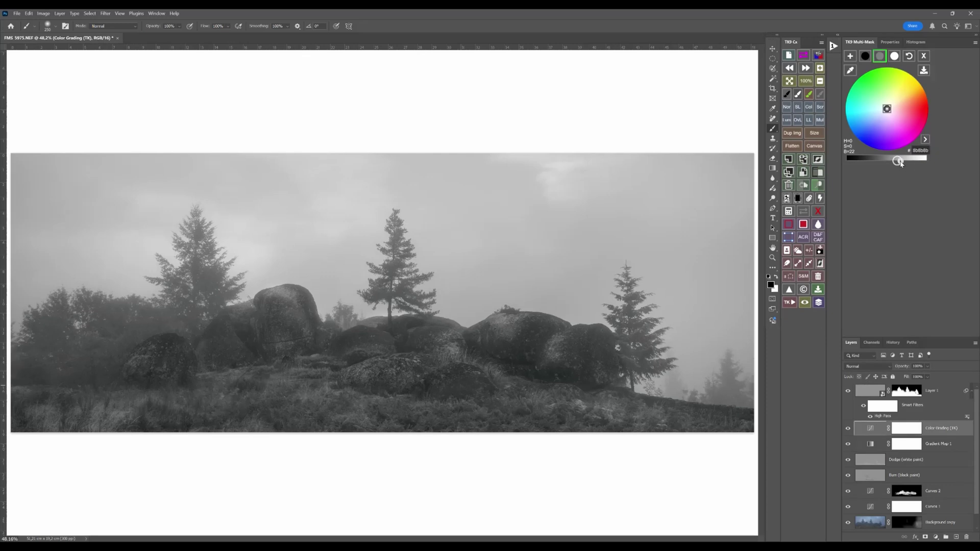
pyautogui.moveTo(901, 164); pyautogui.dragTo(905, 165)
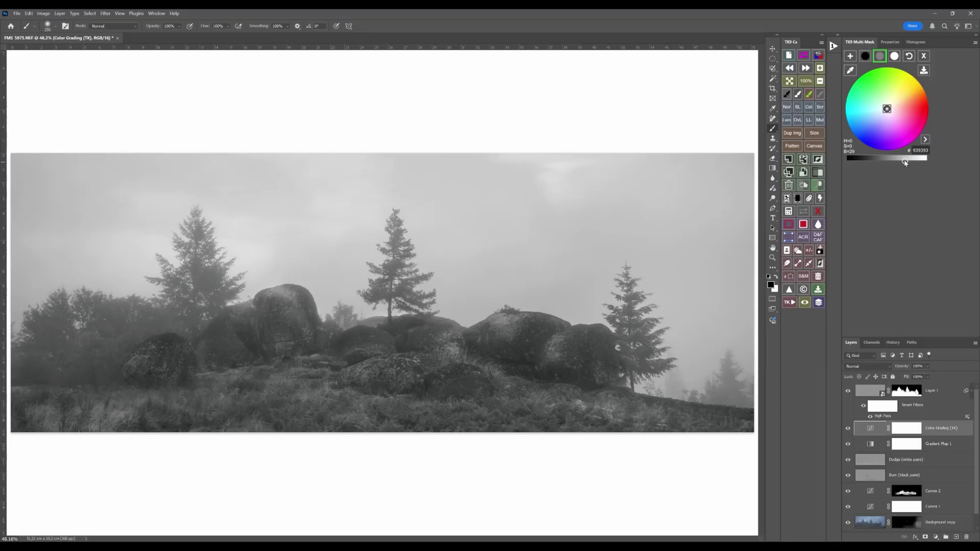
pyautogui.click(905, 162)
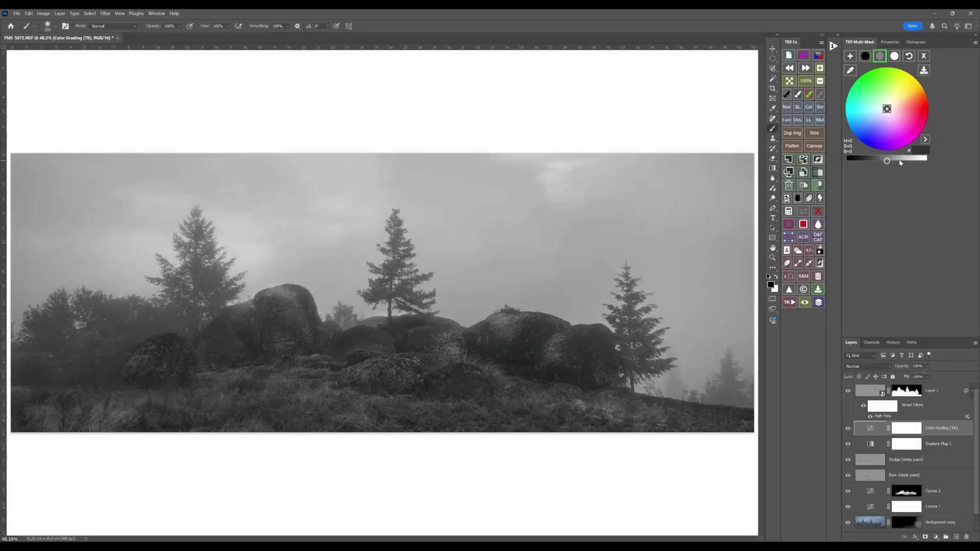
pyautogui.click(899, 162)
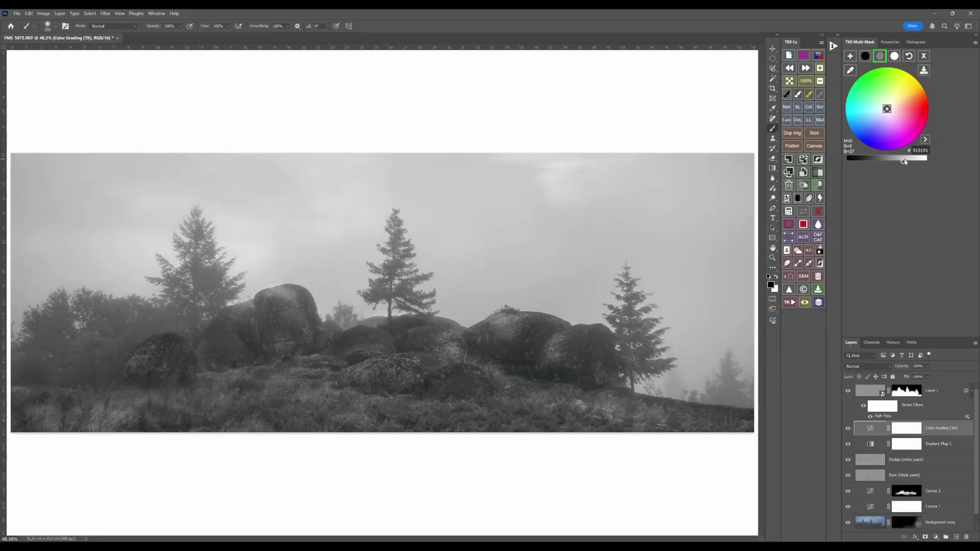
pyautogui.click(805, 302)
pyautogui.click(805, 302)
pyautogui.click(805, 304)
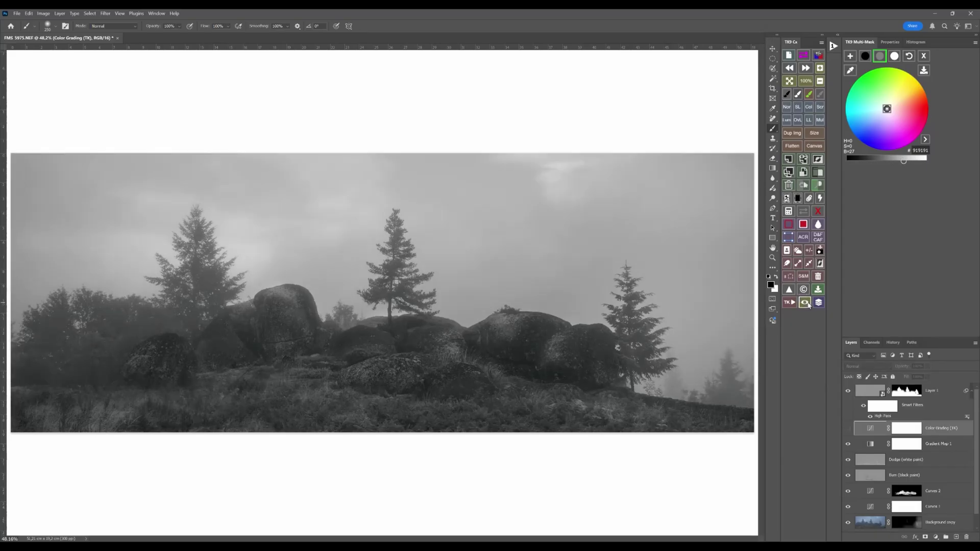
pyautogui.click(806, 304)
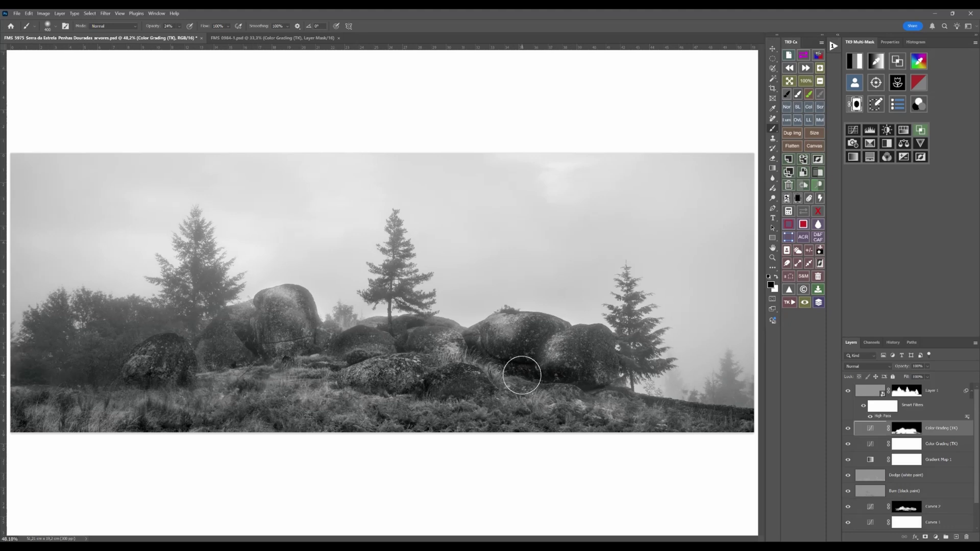
# Review the lower Color Grading layer's midtone and shadow settings with the upper Color Grading layer temporarily hidden
pyautogui.click(869, 445)
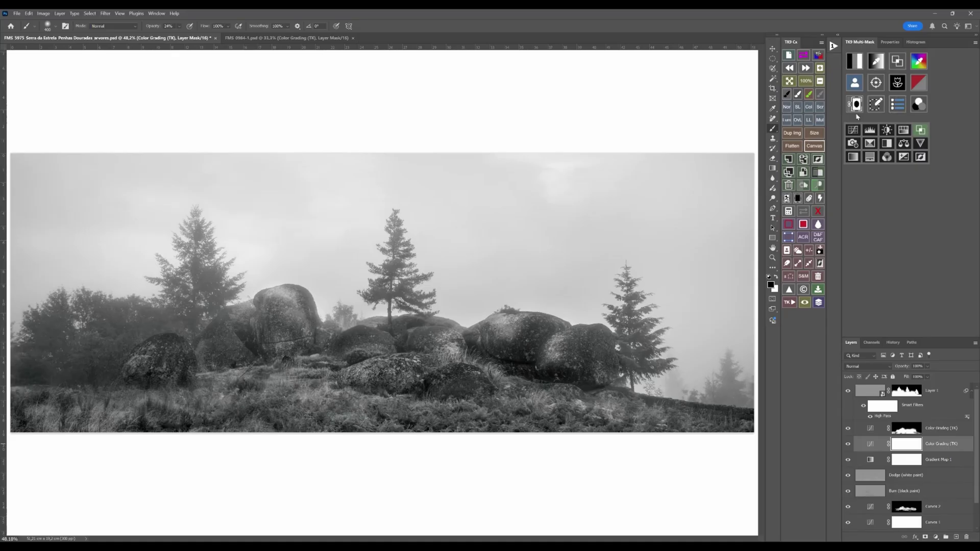
pyautogui.click(920, 105)
pyautogui.click(879, 55)
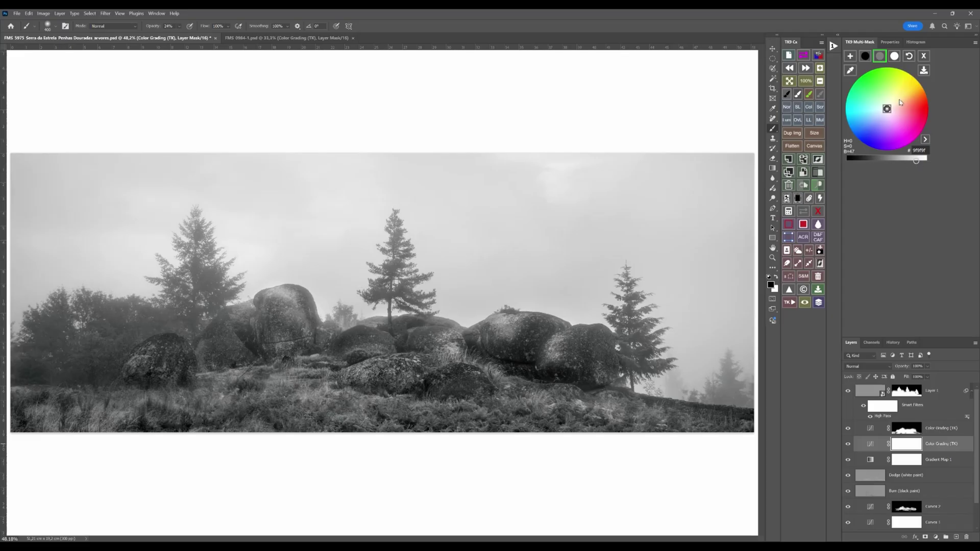
pyautogui.click(865, 56)
pyautogui.click(849, 430)
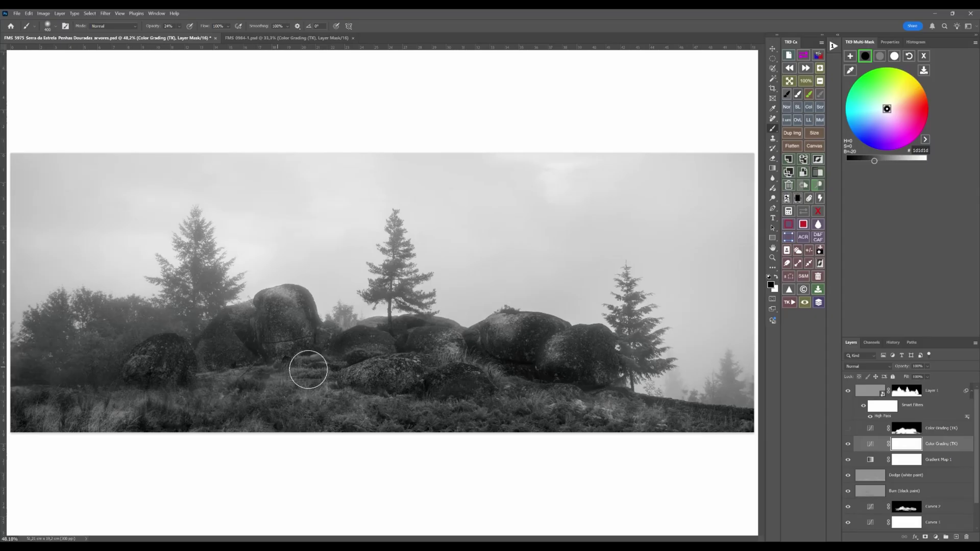
pyautogui.click(879, 57)
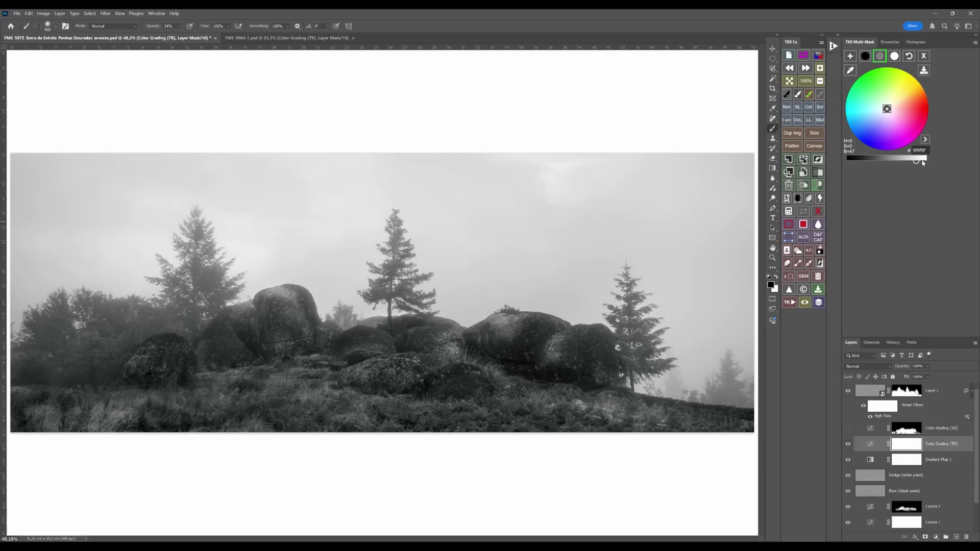
pyautogui.click(849, 428)
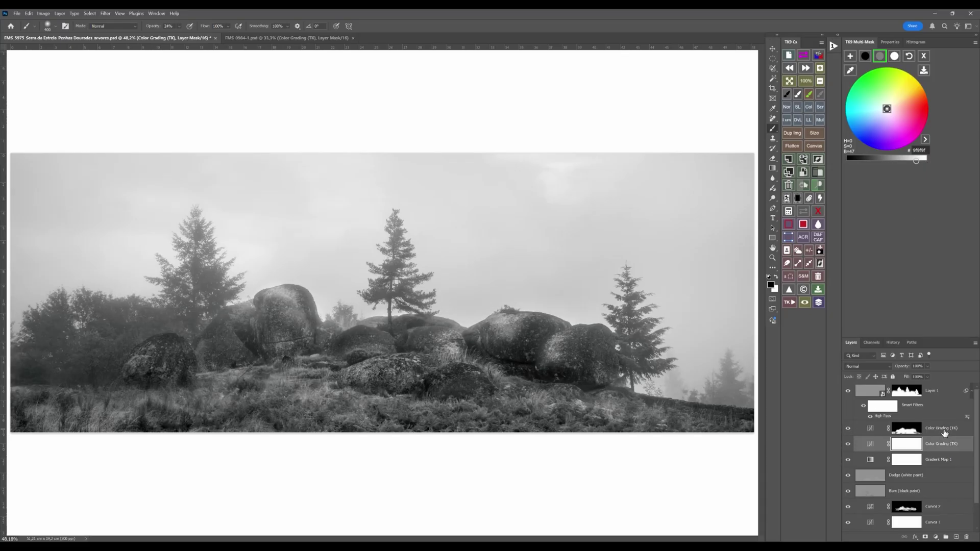
# Review the midtone and shadow settings of the masked upper Color Grading layer
pyautogui.click(857, 426)
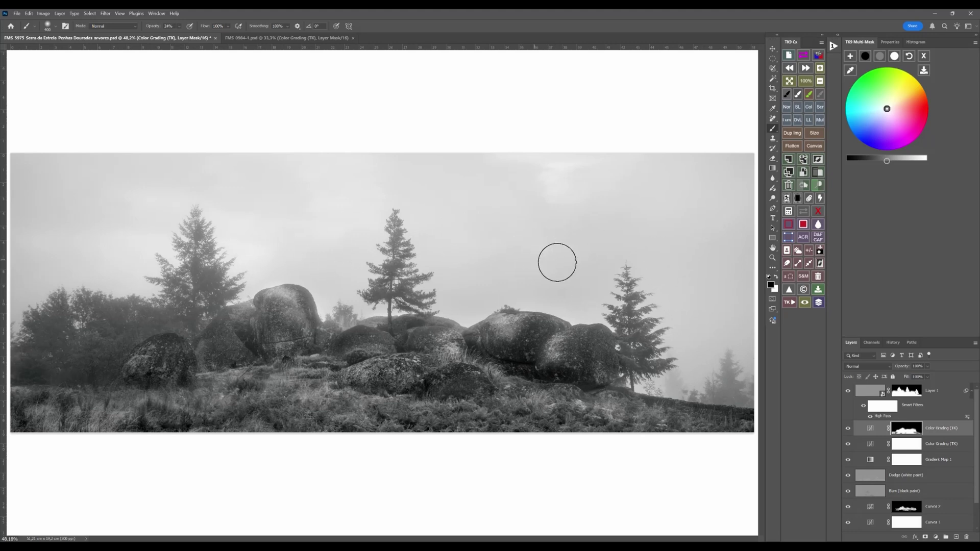
pyautogui.click(879, 56)
pyautogui.click(819, 119)
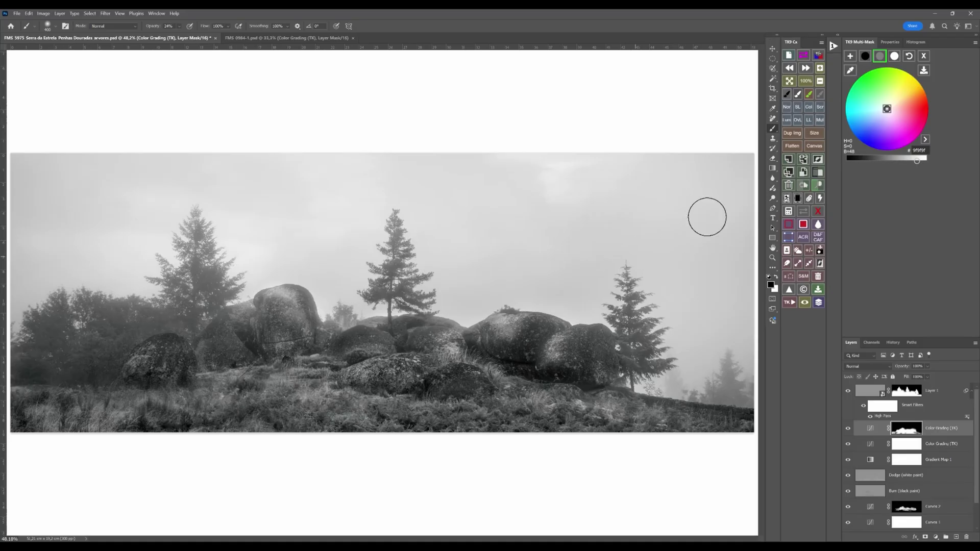
pyautogui.click(865, 55)
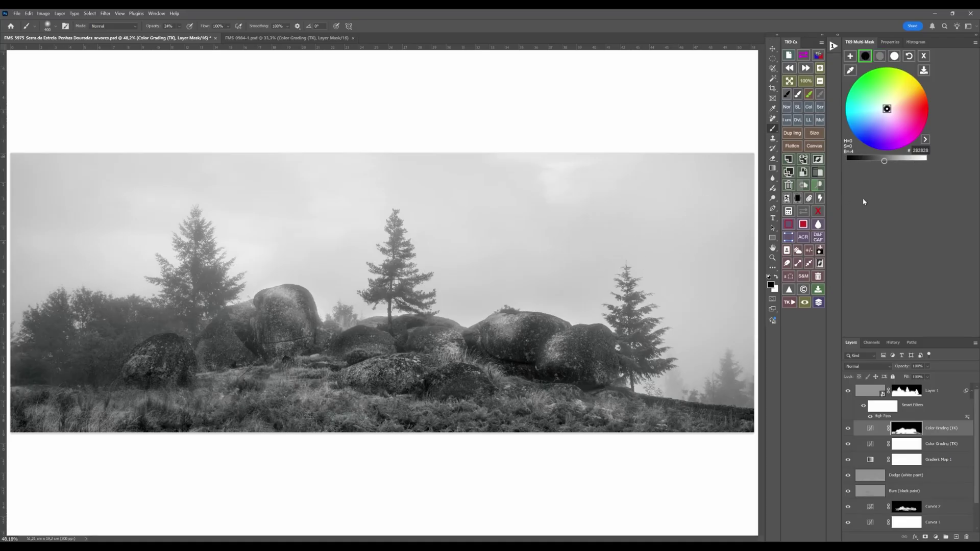